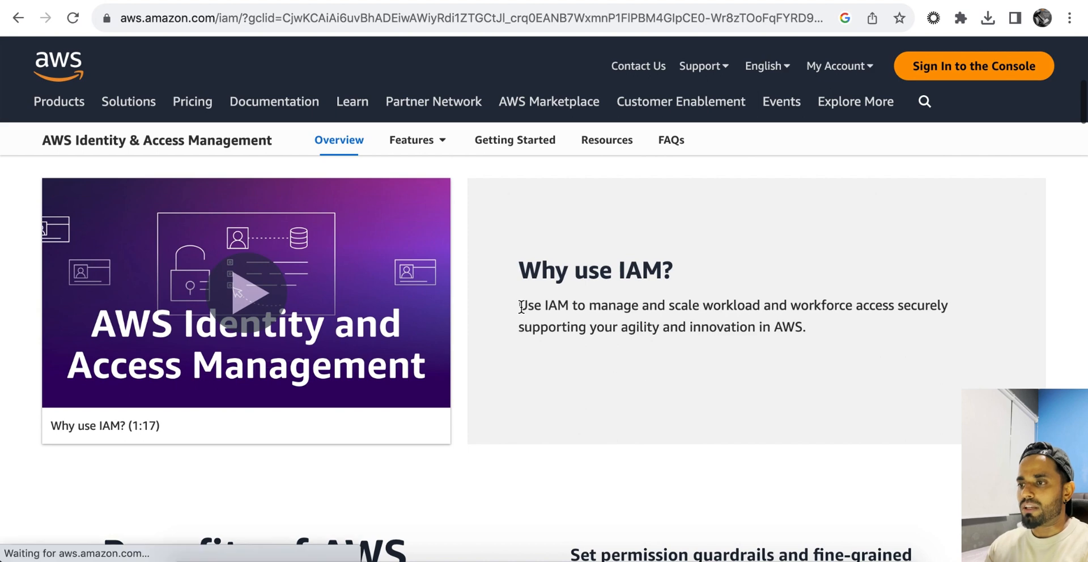
Step: Review the AWS IAM overview page, covering why to use IAM, its benefits, how it works and its use cases
{"action": "left_click_drag", "start_coordinate": [519, 304], "coordinate": [853, 335]}
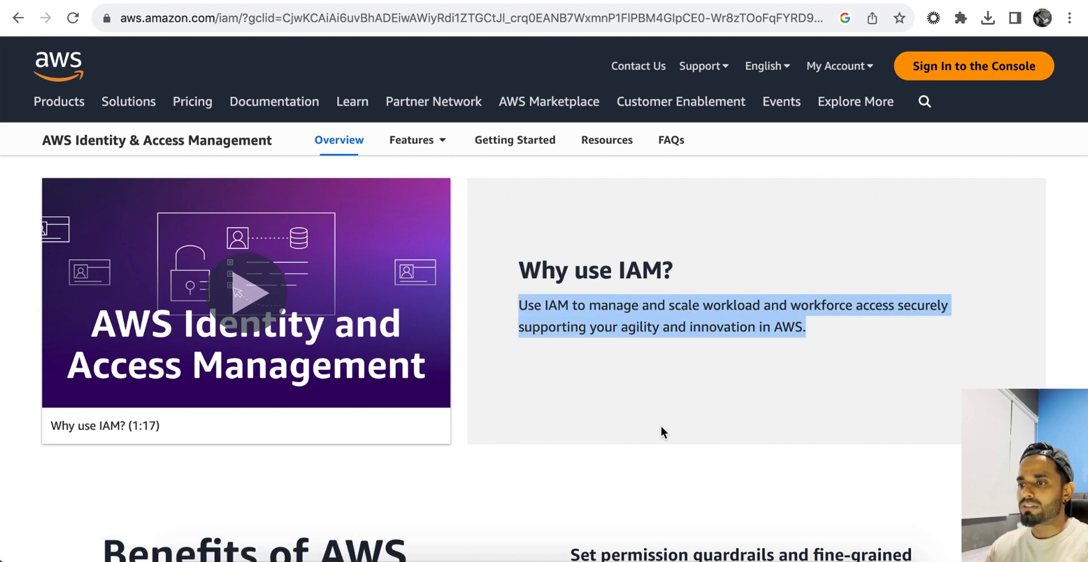
{"action": "scroll", "coordinate": [660, 427], "scroll_direction": "down", "scroll_amount": 5}
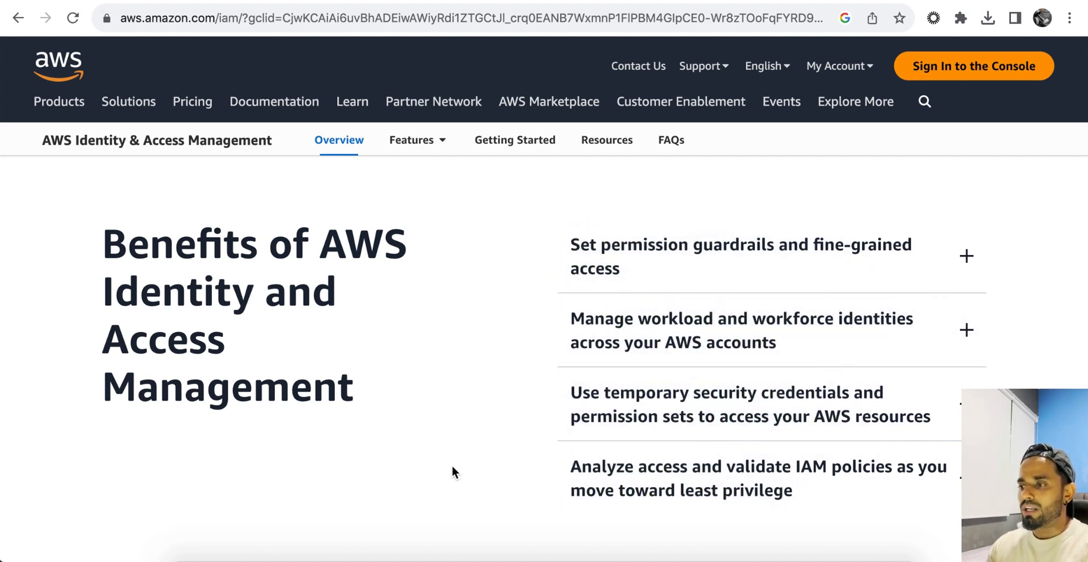
{"action": "scroll", "coordinate": [452, 472], "scroll_direction": "down", "scroll_amount": 10}
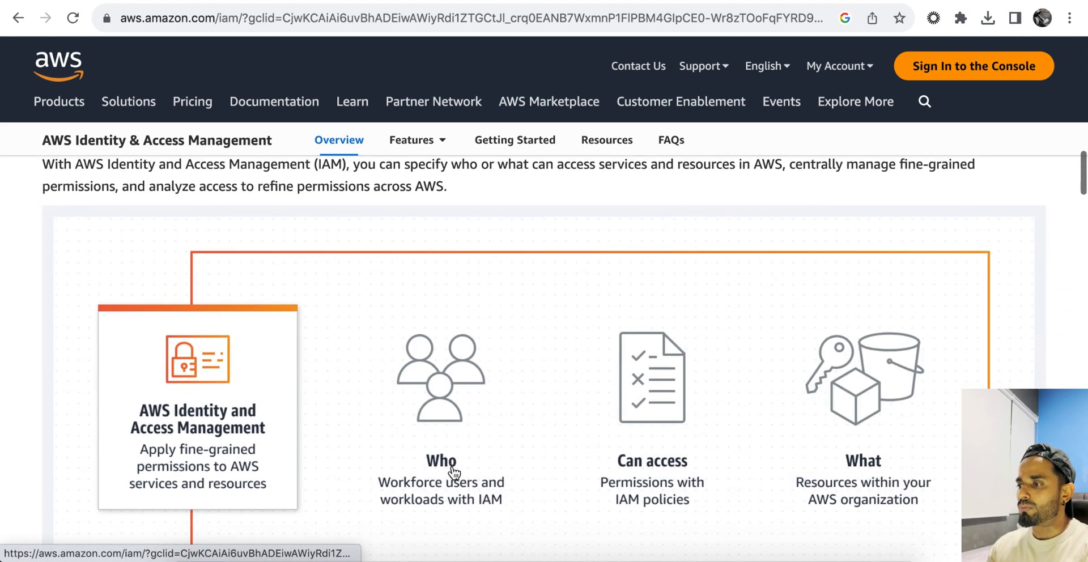
{"action": "scroll", "coordinate": [447, 469], "scroll_direction": "up", "scroll_amount": 2}
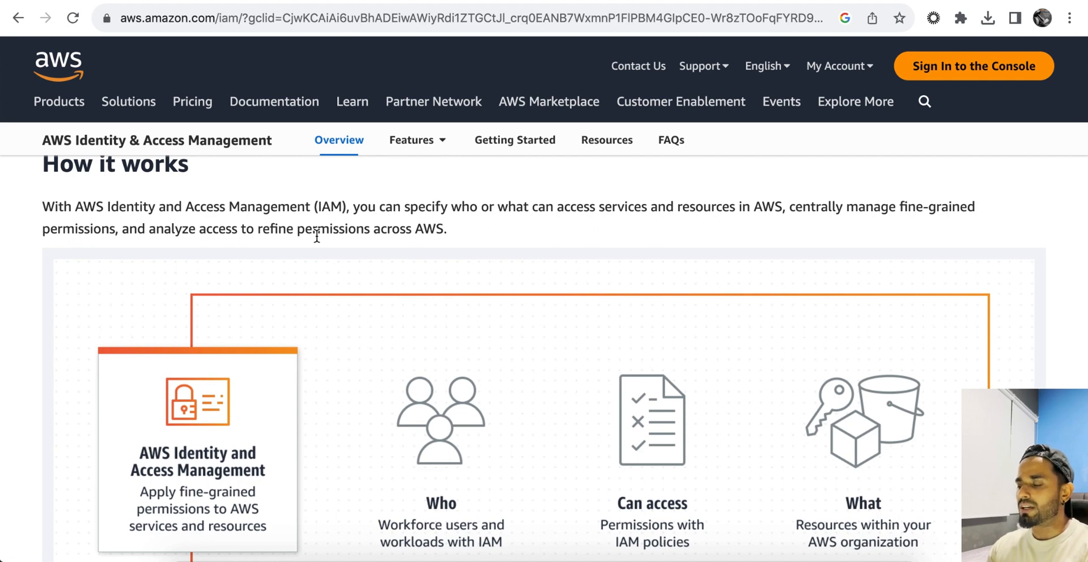
{"action": "scroll", "coordinate": [317, 237], "scroll_direction": "down", "scroll_amount": 2}
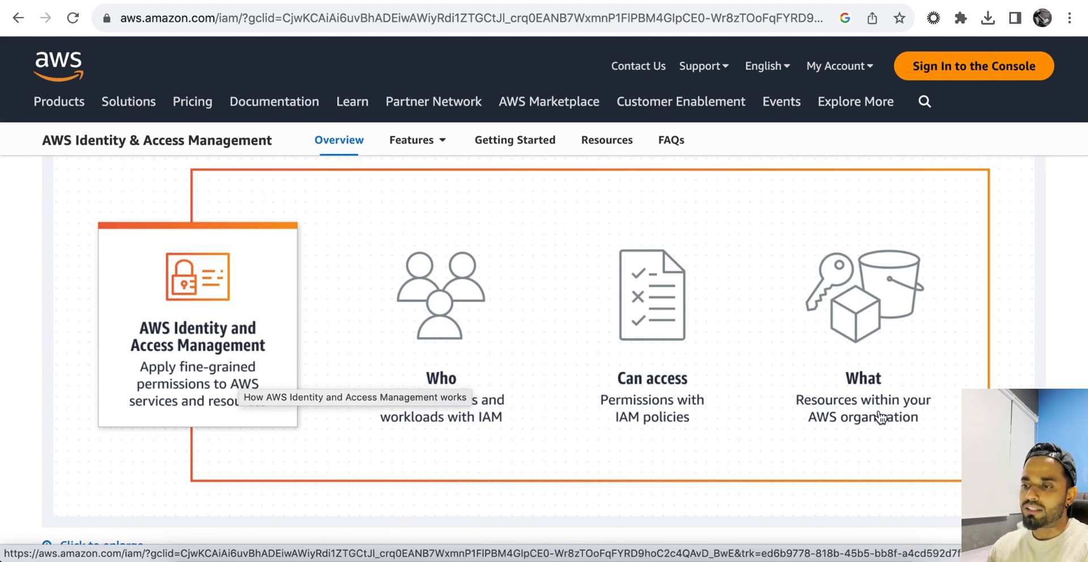
{"action": "scroll", "coordinate": [590, 473], "scroll_direction": "down", "scroll_amount": 6}
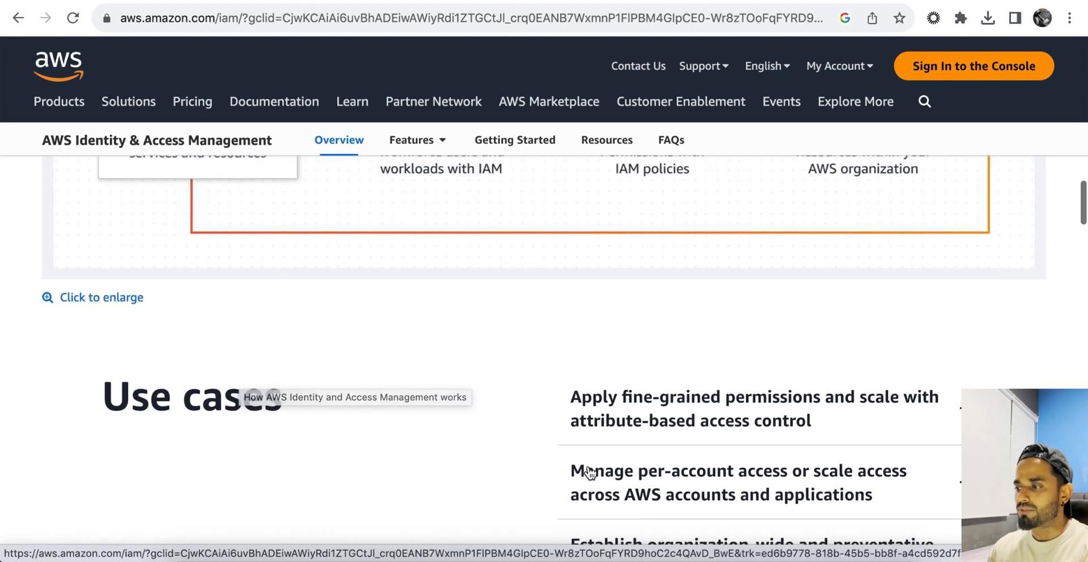
{"action": "scroll", "coordinate": [590, 472], "scroll_direction": "down", "scroll_amount": 2}
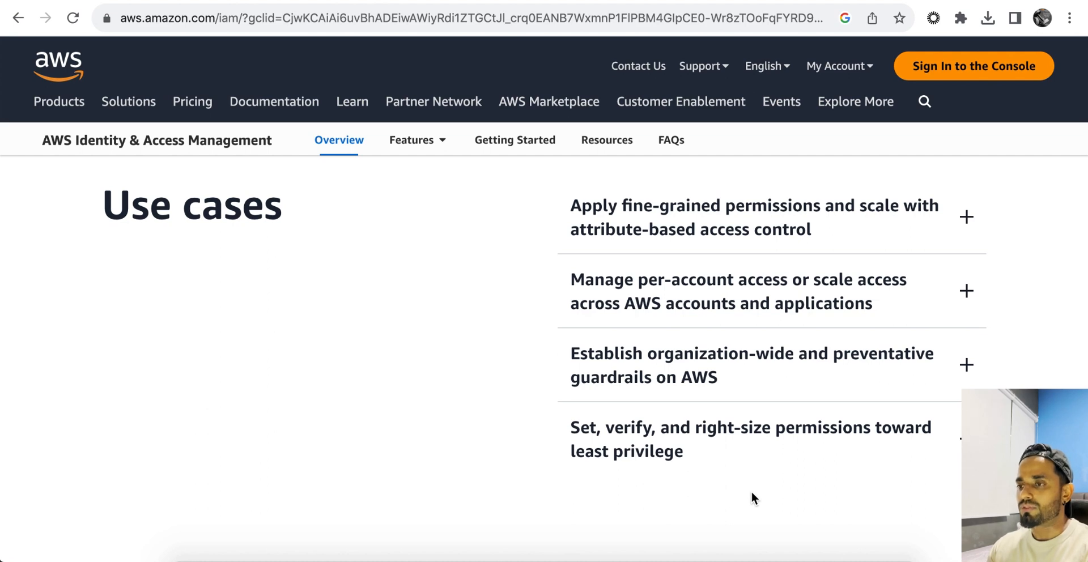
{"action": "scroll", "coordinate": [751, 492], "scroll_direction": "down", "scroll_amount": 5}
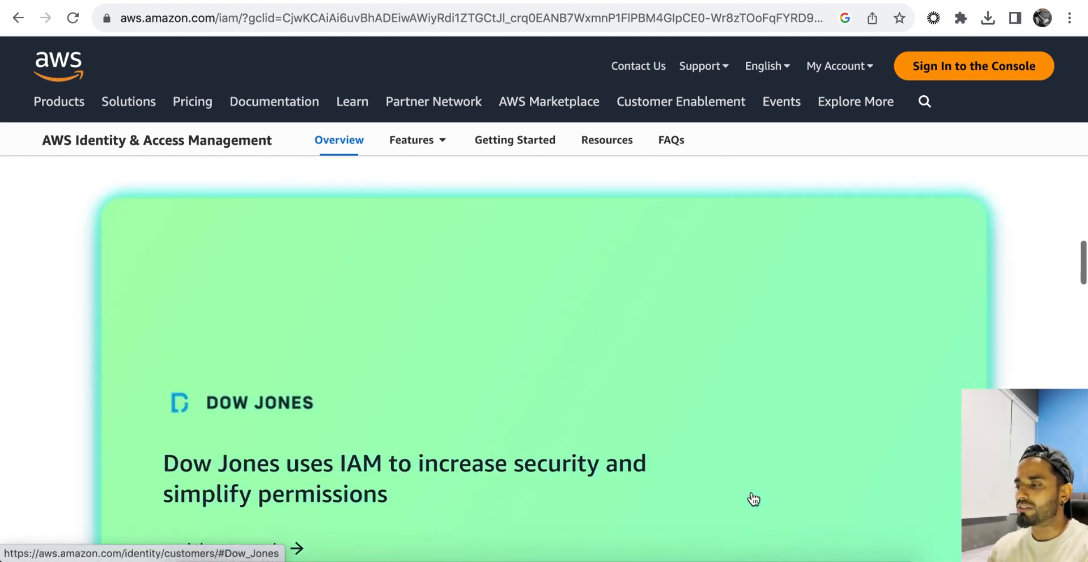
{"action": "scroll", "coordinate": [751, 491], "scroll_direction": "up", "scroll_amount": 10}
{"action": "scroll", "coordinate": [753, 499], "scroll_direction": "up", "scroll_amount": 12}
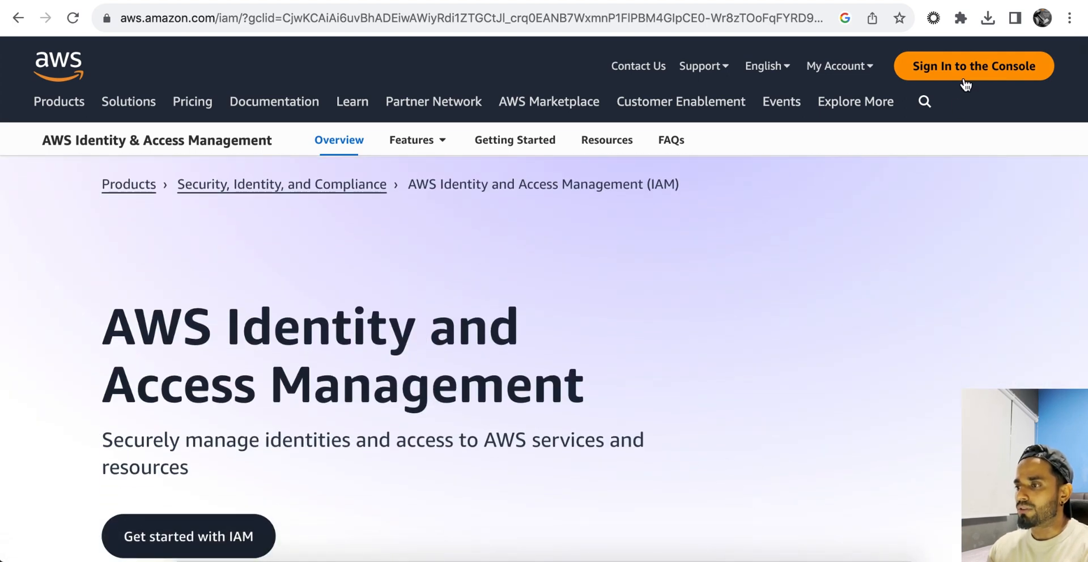
Step: Sign in to the AWS console, search for IAM and open the IAM service
{"action": "left_click", "coordinate": [963, 73]}
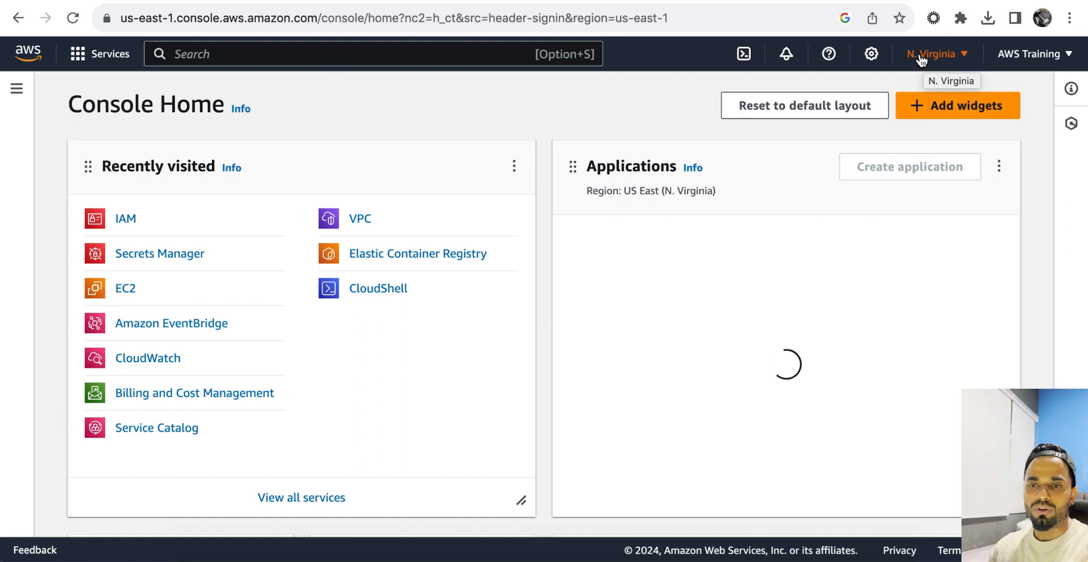
{"action": "left_click", "coordinate": [257, 55]}
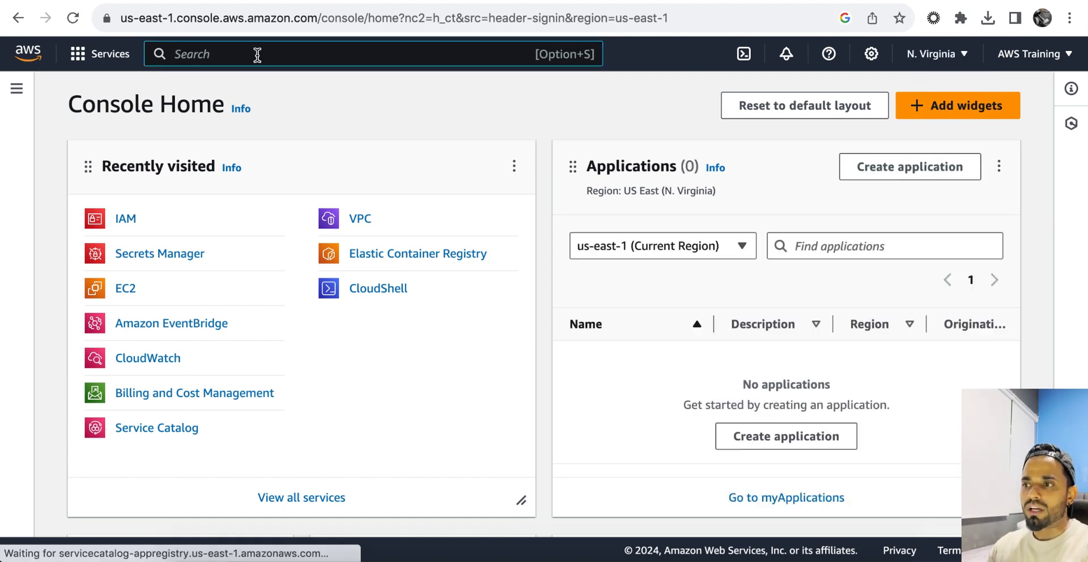
{"action": "type", "text": "IAM"}
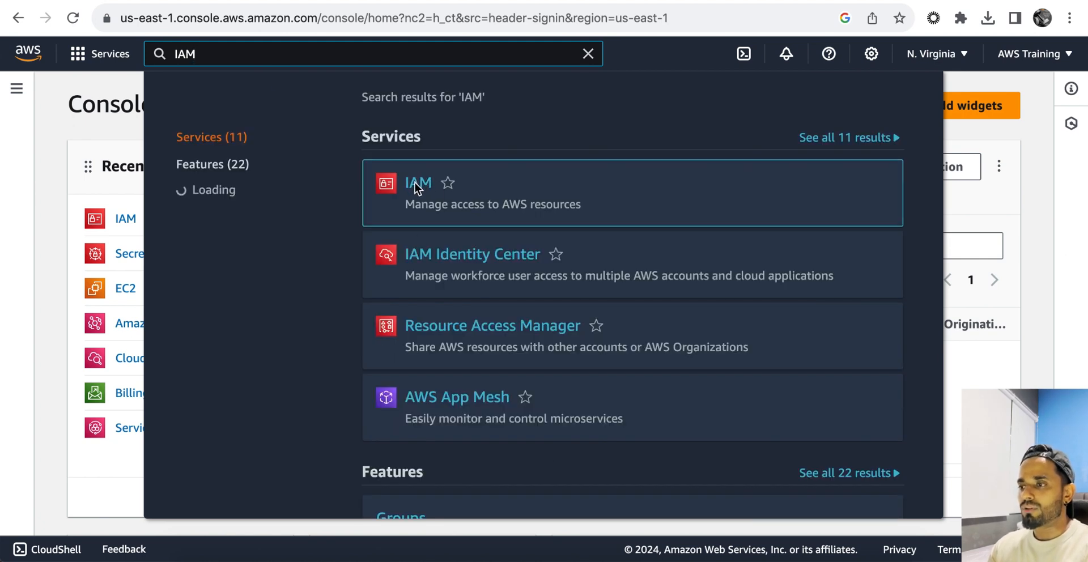
{"action": "left_click", "coordinate": [418, 183]}
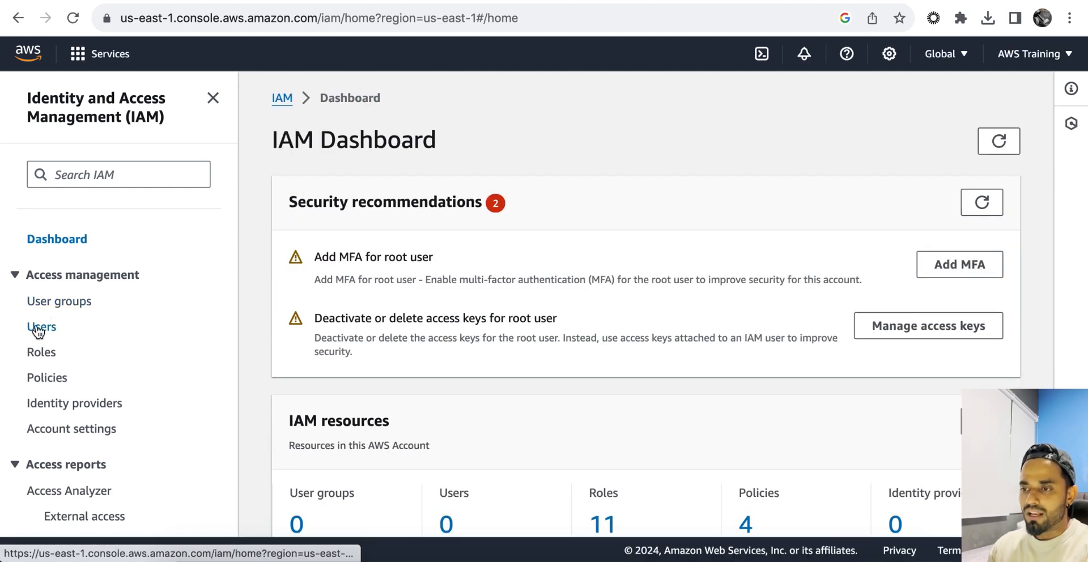
Step: Open the list of IAM policies and look through the AWS managed policies on its first page
{"action": "left_click", "coordinate": [42, 381]}
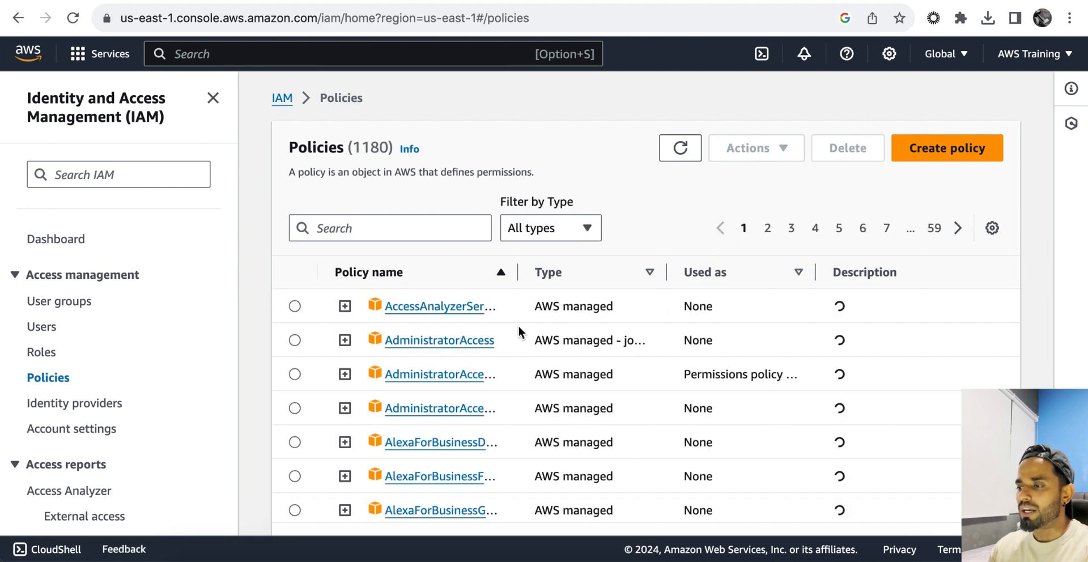
{"action": "scroll", "coordinate": [518, 327], "scroll_direction": "down", "scroll_amount": 1}
{"action": "scroll", "coordinate": [519, 331], "scroll_direction": "down", "scroll_amount": 4}
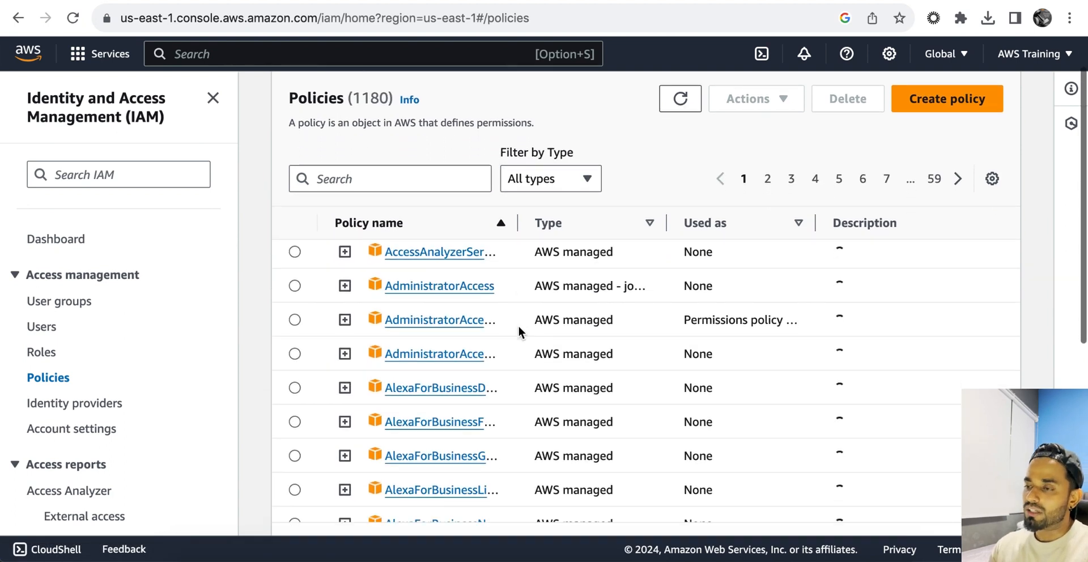
{"action": "scroll", "coordinate": [518, 331], "scroll_direction": "down", "scroll_amount": 1}
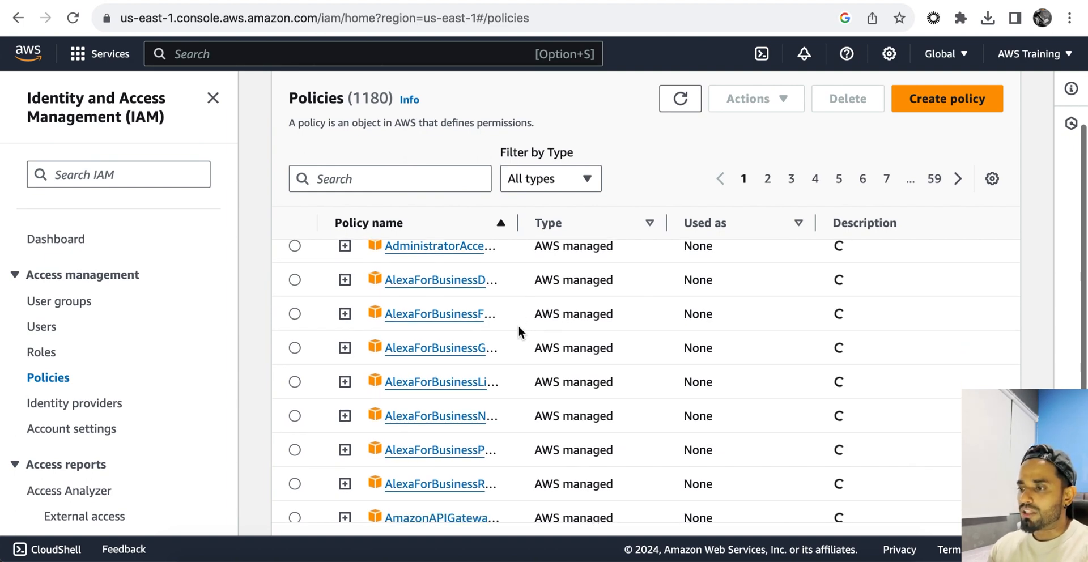
{"action": "scroll", "coordinate": [518, 332], "scroll_direction": "down", "scroll_amount": 5}
{"action": "scroll", "coordinate": [518, 329], "scroll_direction": "up", "scroll_amount": 5}
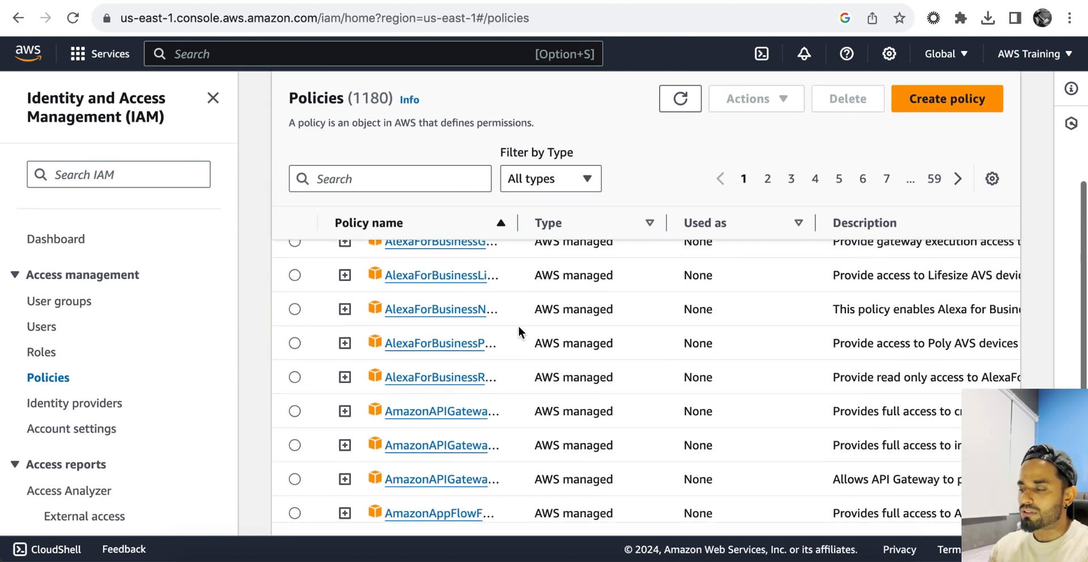
{"action": "scroll", "coordinate": [518, 328], "scroll_direction": "up", "scroll_amount": 5}
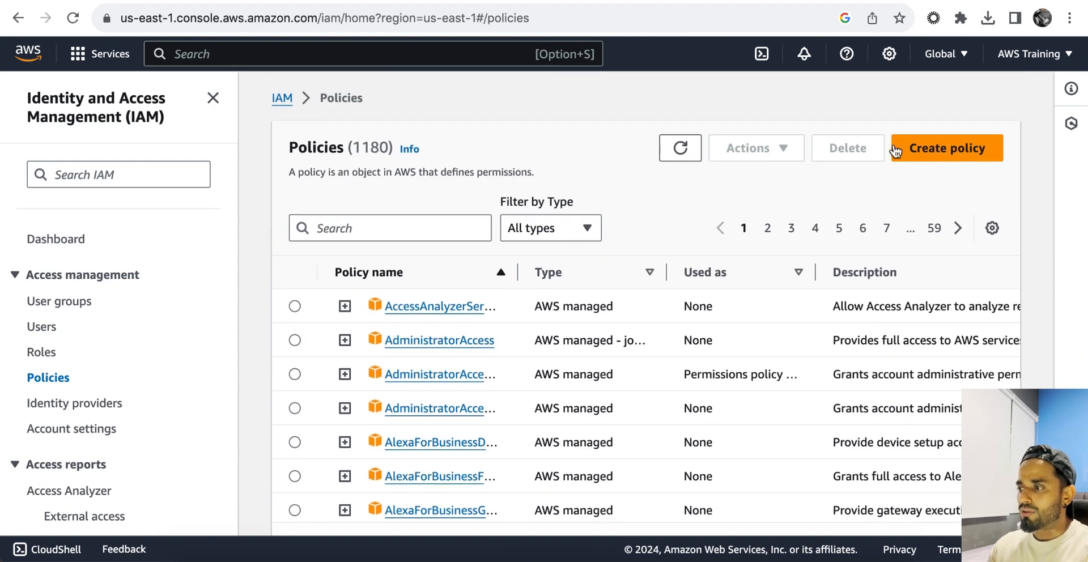
Step: Start creating a new policy and choose IAM as the service in the visual policy editor
{"action": "left_click", "coordinate": [928, 152]}
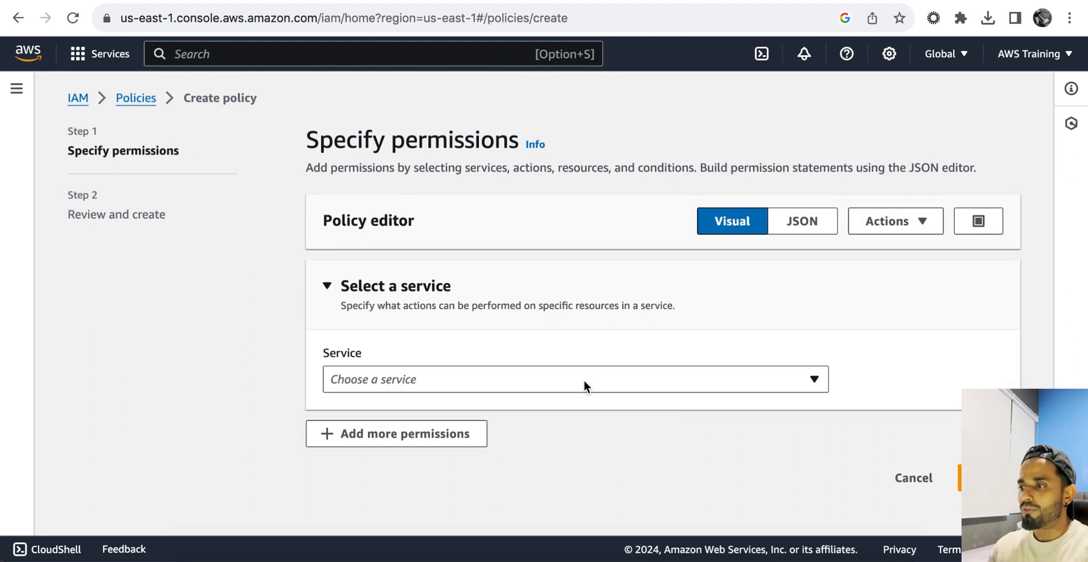
{"action": "left_click", "coordinate": [580, 381]}
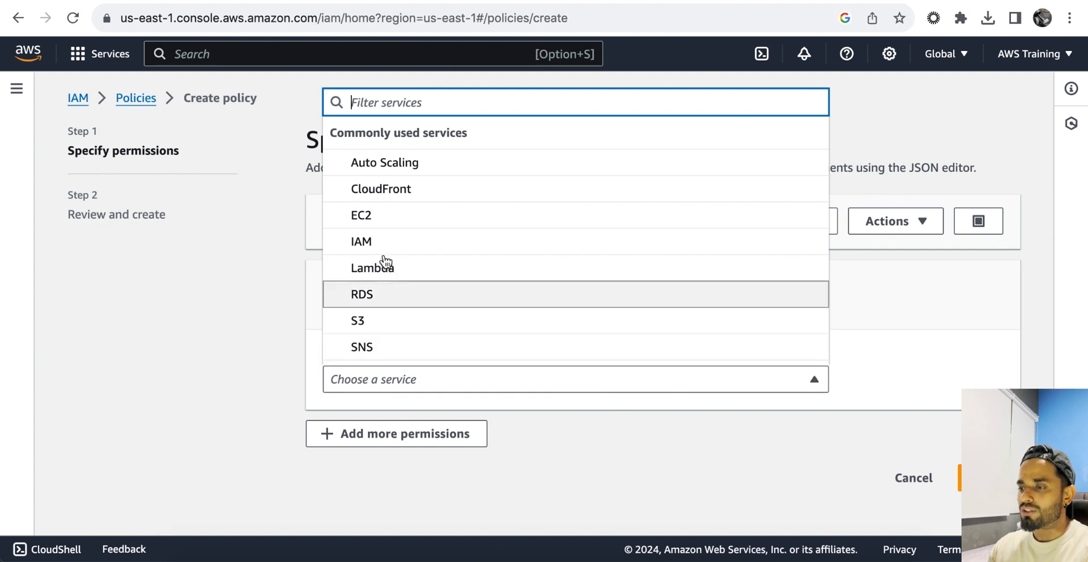
{"action": "left_click", "coordinate": [363, 247]}
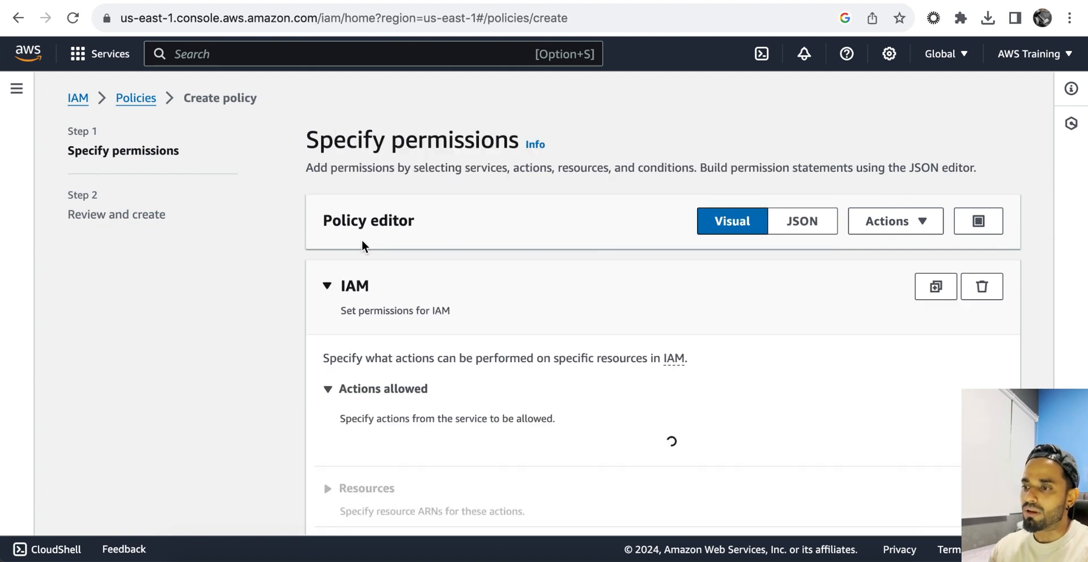
Step: Expand the IAM List access level and allow only ListUsers, clearing the trial selections of ListRoles and ListUserPolicies
{"action": "scroll", "coordinate": [576, 424], "scroll_direction": "down", "scroll_amount": 3}
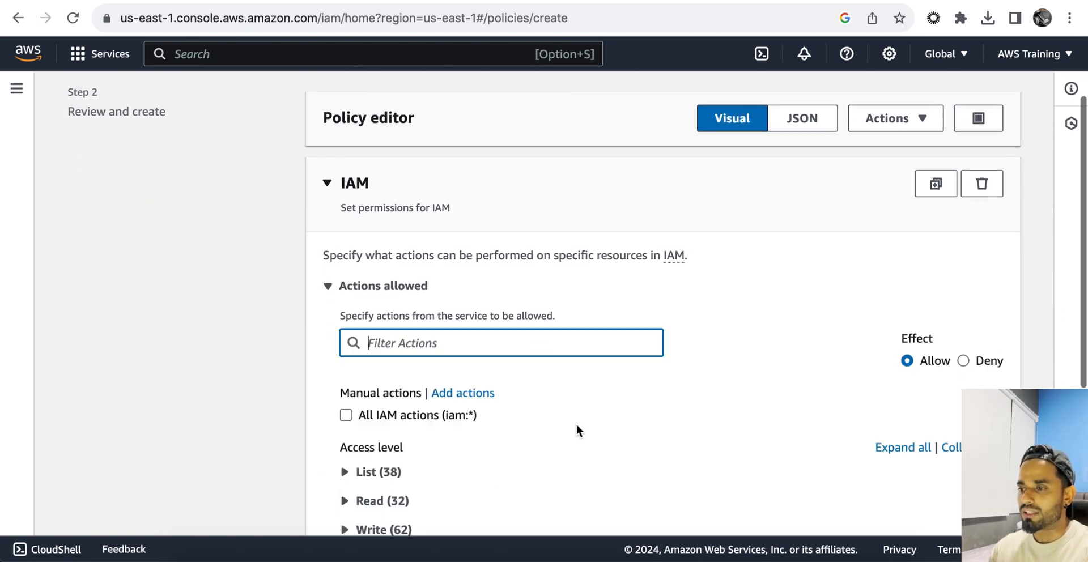
{"action": "scroll", "coordinate": [576, 424], "scroll_direction": "down", "scroll_amount": 2}
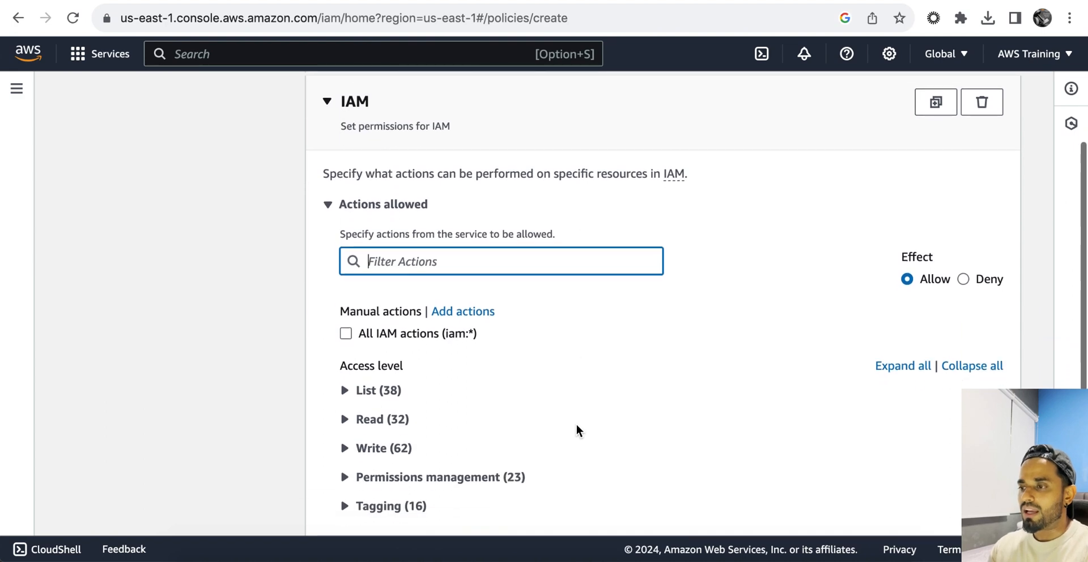
{"action": "left_click", "coordinate": [345, 391]}
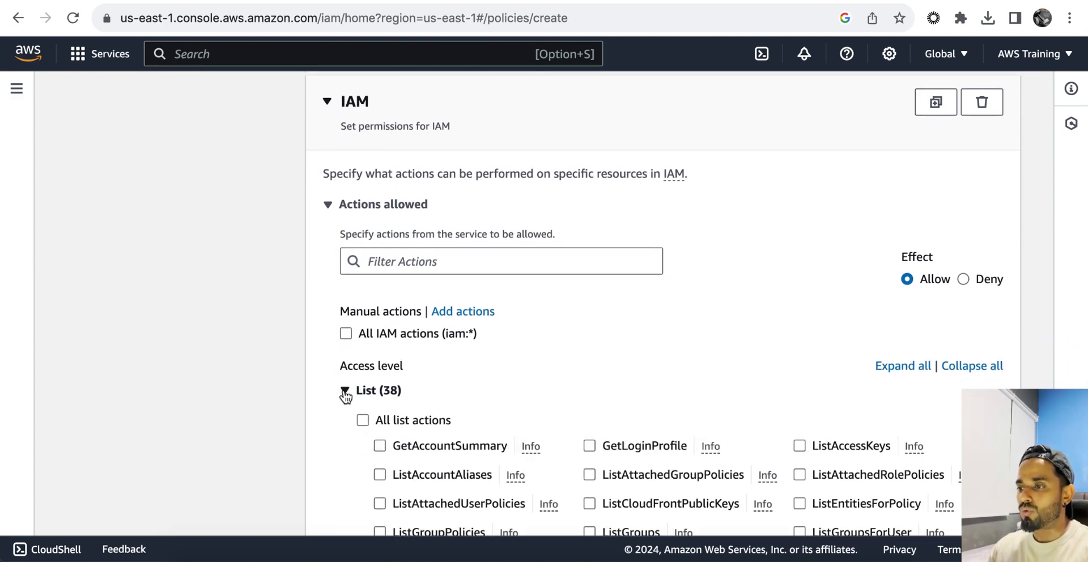
{"action": "scroll", "coordinate": [541, 416], "scroll_direction": "down", "scroll_amount": 3}
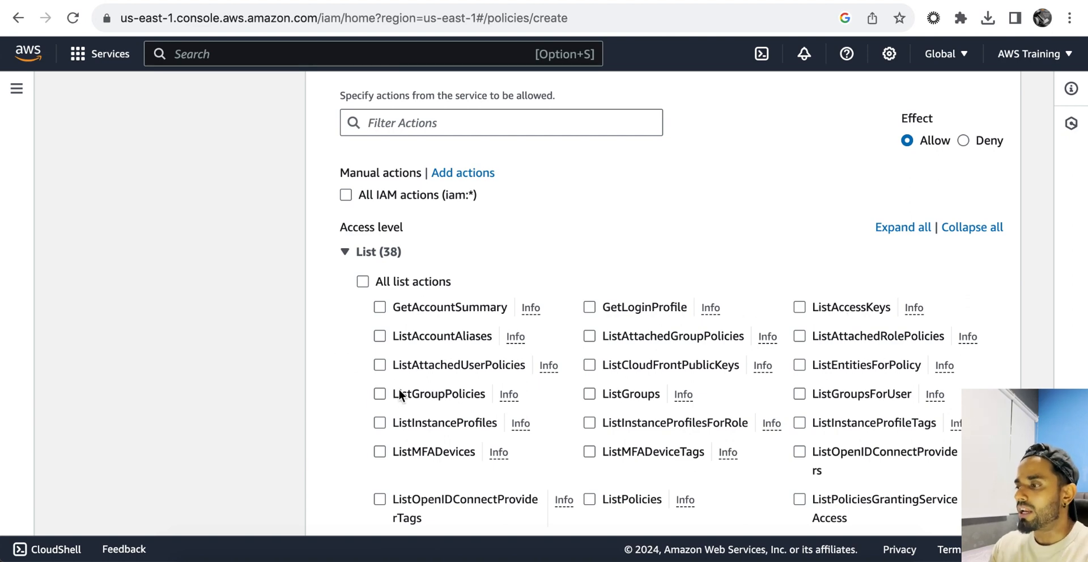
{"action": "scroll", "coordinate": [629, 413], "scroll_direction": "down", "scroll_amount": 5}
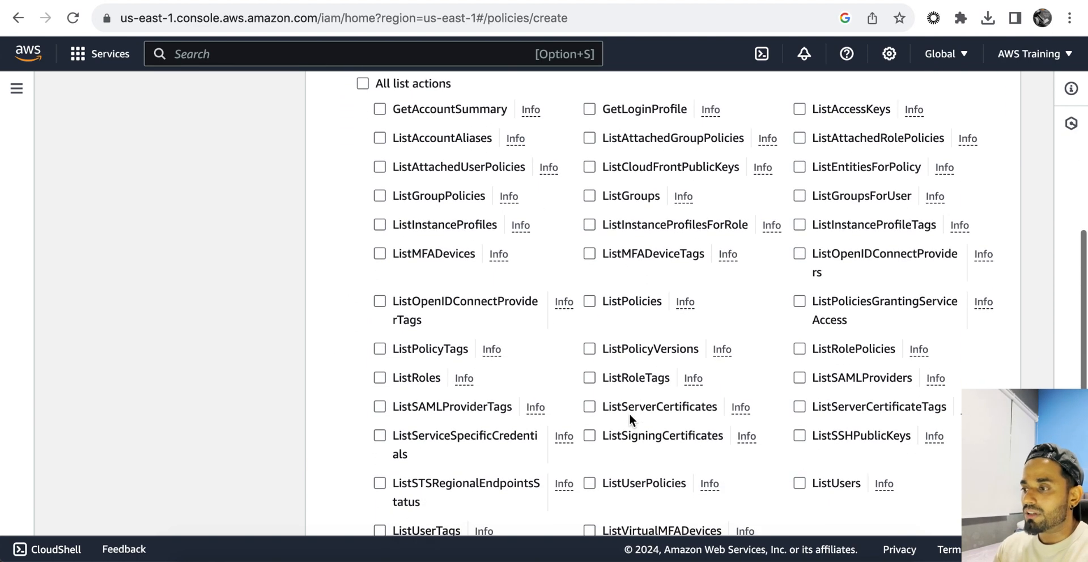
{"action": "left_click", "coordinate": [380, 378]}
{"action": "scroll", "coordinate": [363, 383], "scroll_direction": "down", "scroll_amount": 1}
{"action": "scroll", "coordinate": [347, 438], "scroll_direction": "down", "scroll_amount": 2}
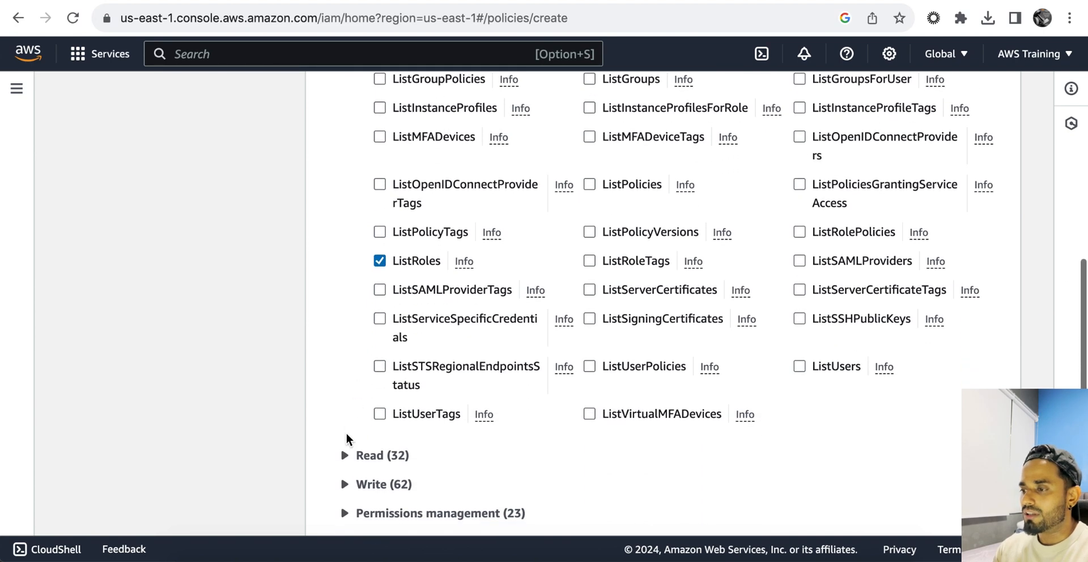
{"action": "left_click", "coordinate": [590, 368]}
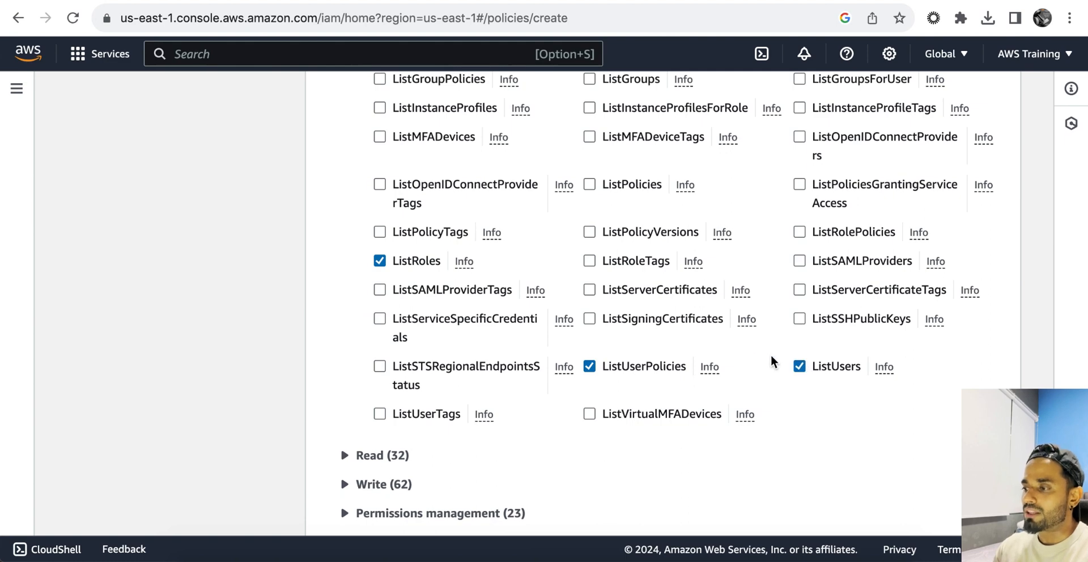
{"action": "left_click", "coordinate": [379, 261]}
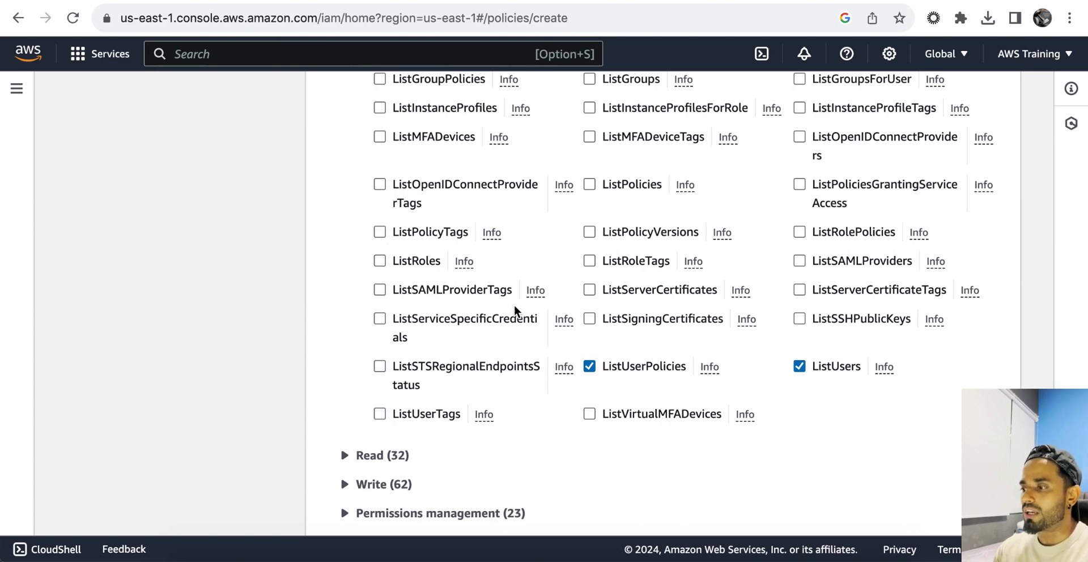
{"action": "left_click", "coordinate": [590, 367]}
{"action": "scroll", "coordinate": [534, 466], "scroll_direction": "down", "scroll_amount": 5}
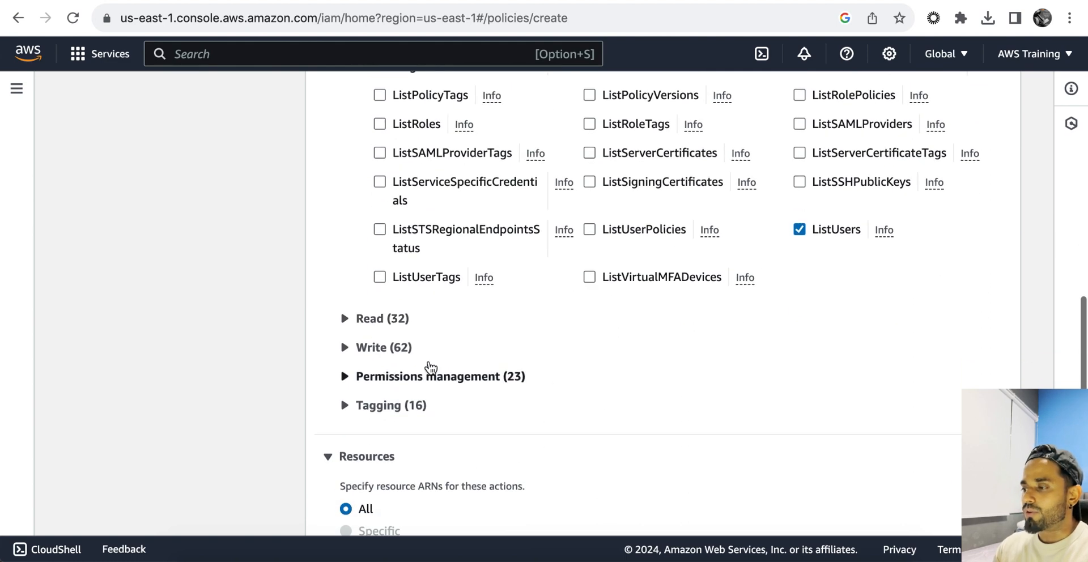
Step: Expand the IAM Read and Write access levels and allow the ChangePassword and CreateRole write actions
{"action": "left_click", "coordinate": [345, 320]}
{"action": "scroll", "coordinate": [505, 434], "scroll_direction": "down", "scroll_amount": 10}
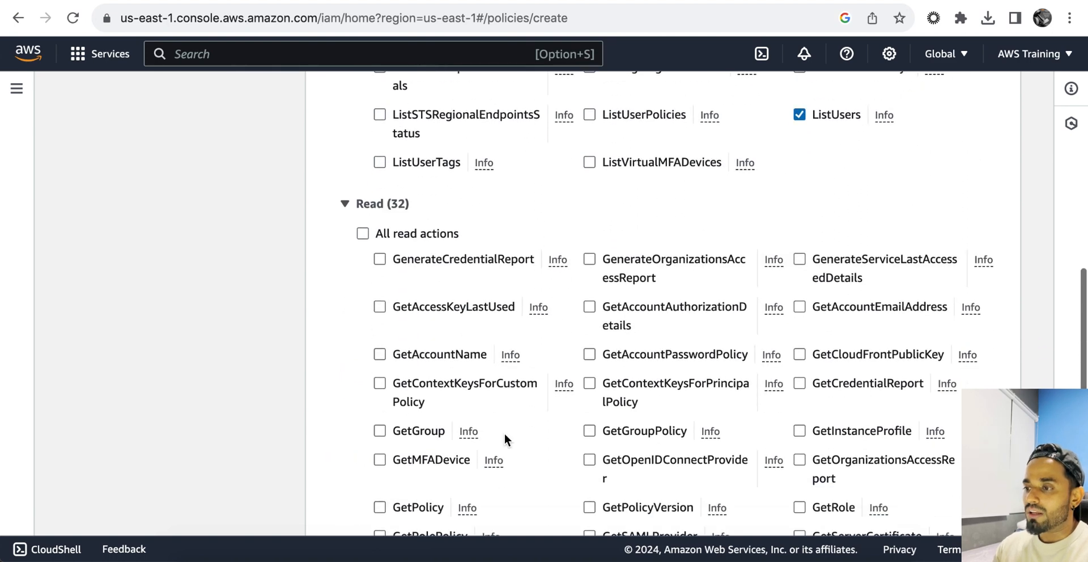
{"action": "scroll", "coordinate": [506, 440], "scroll_direction": "down", "scroll_amount": 1}
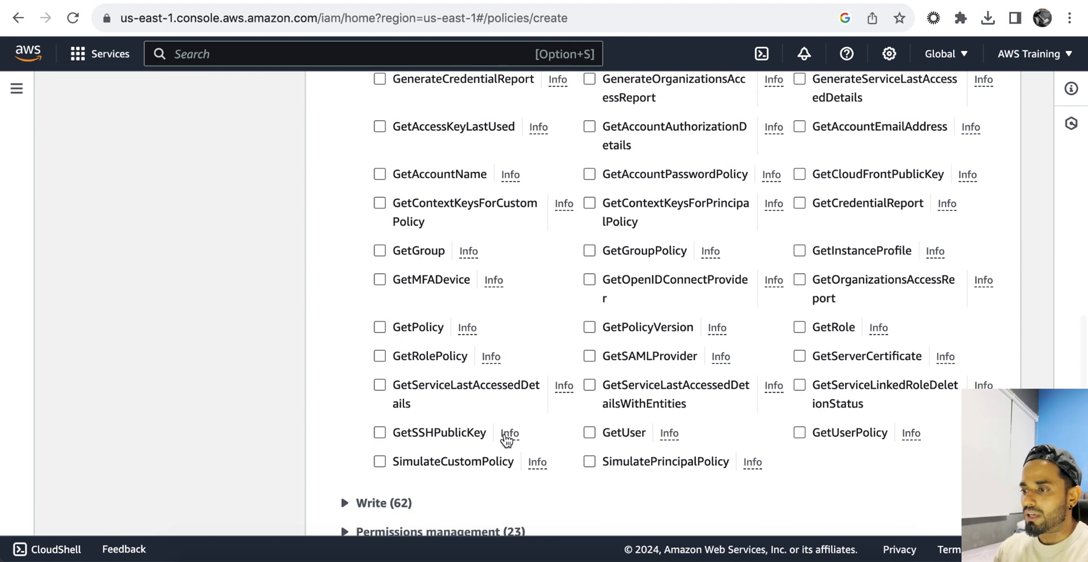
{"action": "scroll", "coordinate": [520, 445], "scroll_direction": "down", "scroll_amount": 7}
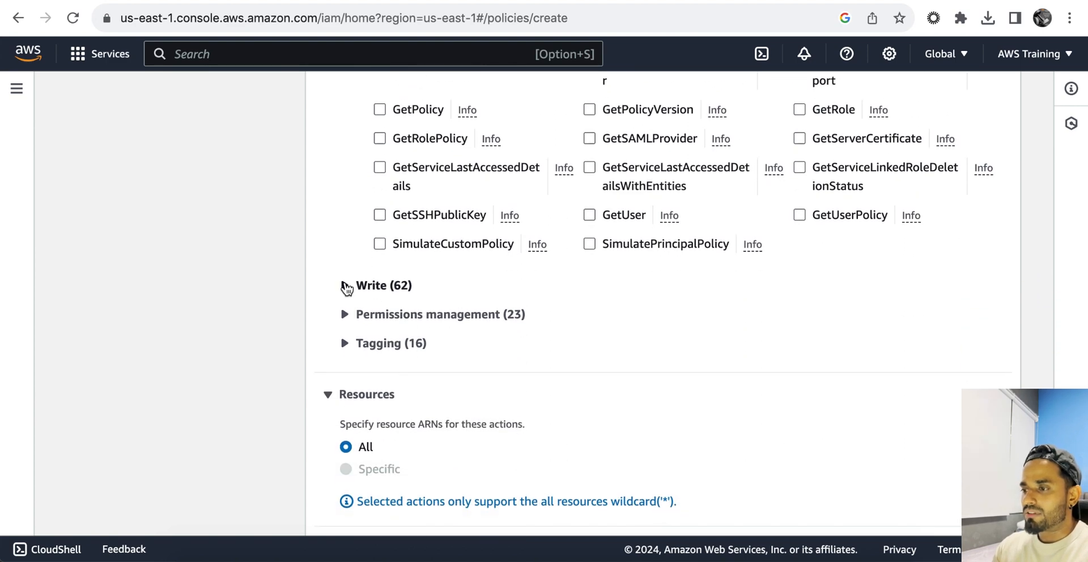
{"action": "left_click", "coordinate": [343, 285]}
{"action": "scroll", "coordinate": [592, 420], "scroll_direction": "down", "scroll_amount": 5}
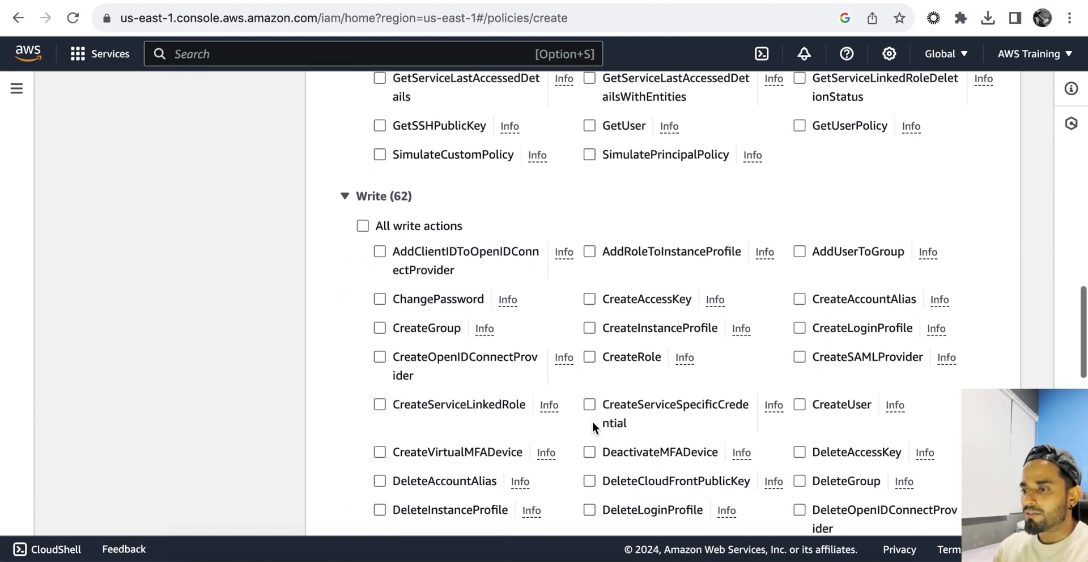
{"action": "scroll", "coordinate": [593, 425], "scroll_direction": "down", "scroll_amount": 2}
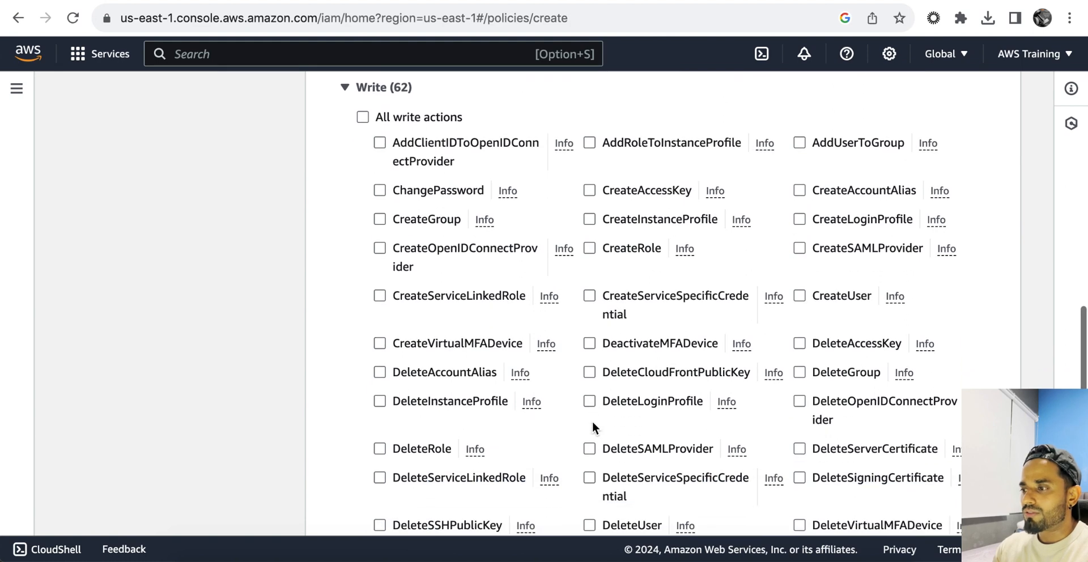
{"action": "left_click", "coordinate": [380, 191]}
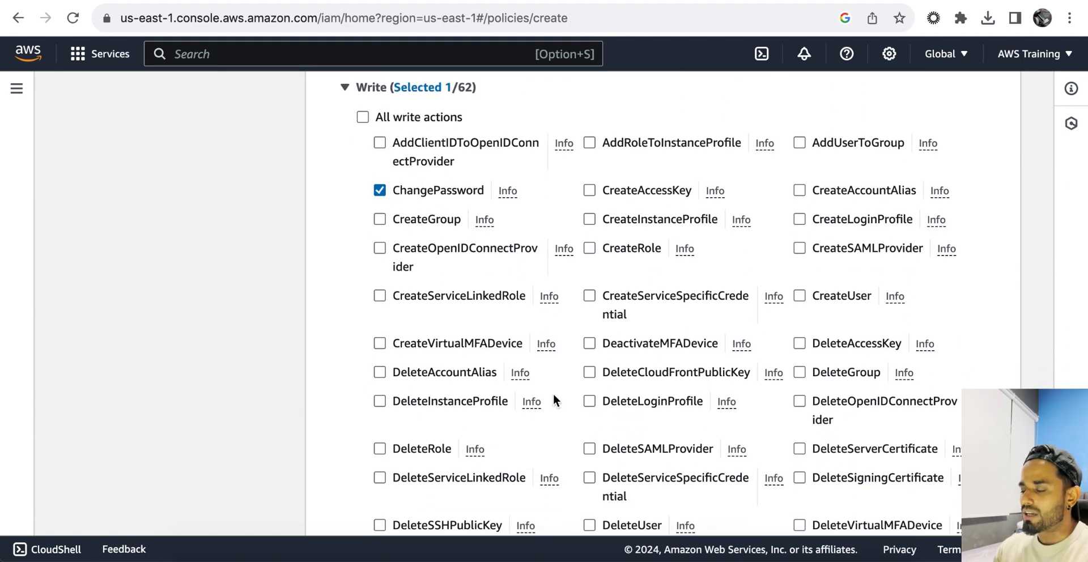
{"action": "scroll", "coordinate": [554, 397], "scroll_direction": "down", "scroll_amount": 8}
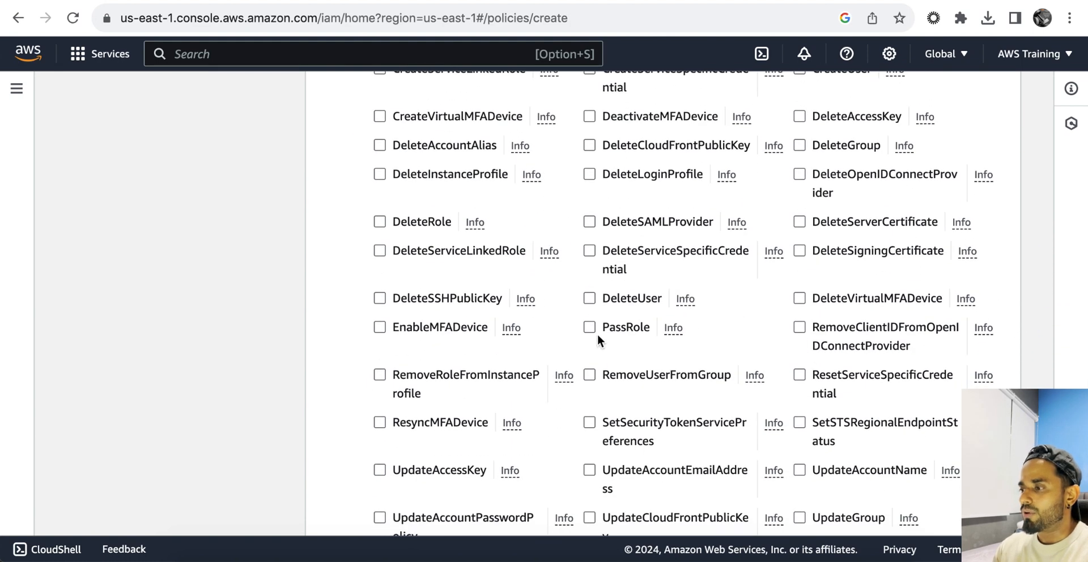
{"action": "scroll", "coordinate": [576, 259], "scroll_direction": "up", "scroll_amount": 8}
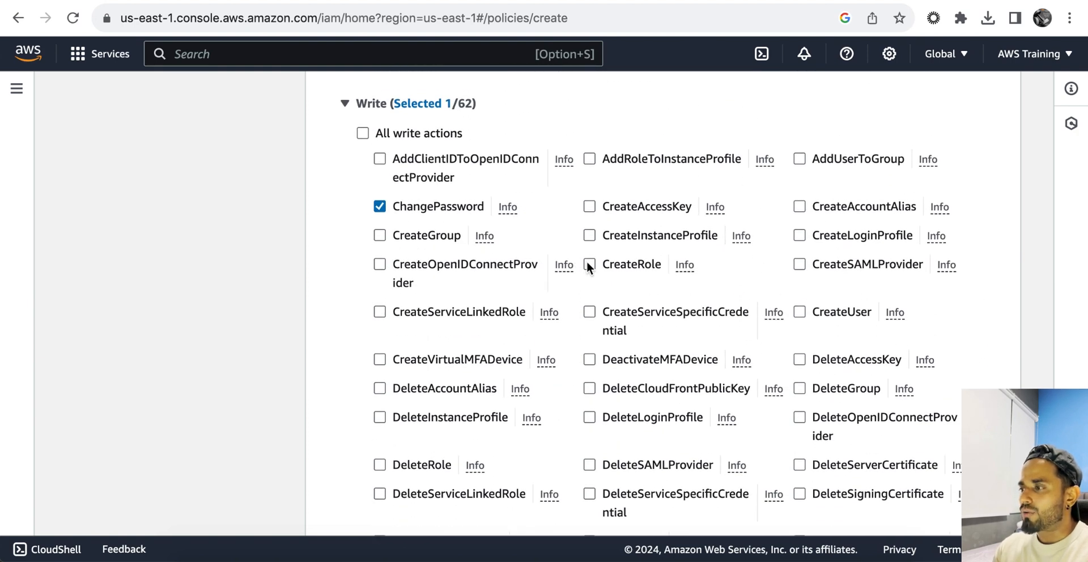
{"action": "left_click", "coordinate": [587, 264]}
Step: Expand the Permissions management access level and look through its actions, the resource scope and the request conditions without selecting more
{"action": "scroll", "coordinate": [553, 440], "scroll_direction": "down", "scroll_amount": 10}
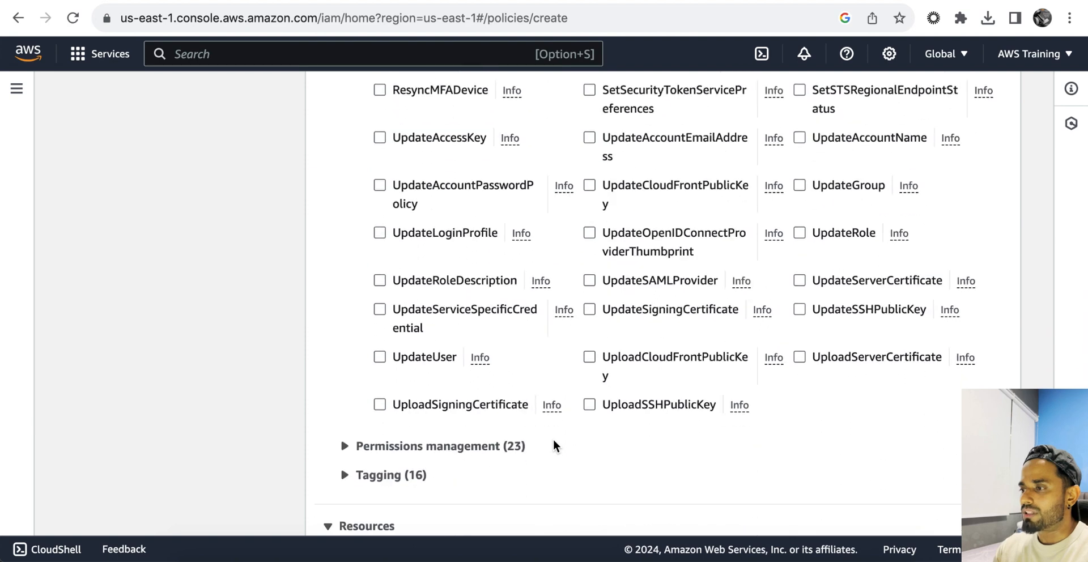
{"action": "scroll", "coordinate": [553, 440], "scroll_direction": "down", "scroll_amount": 3}
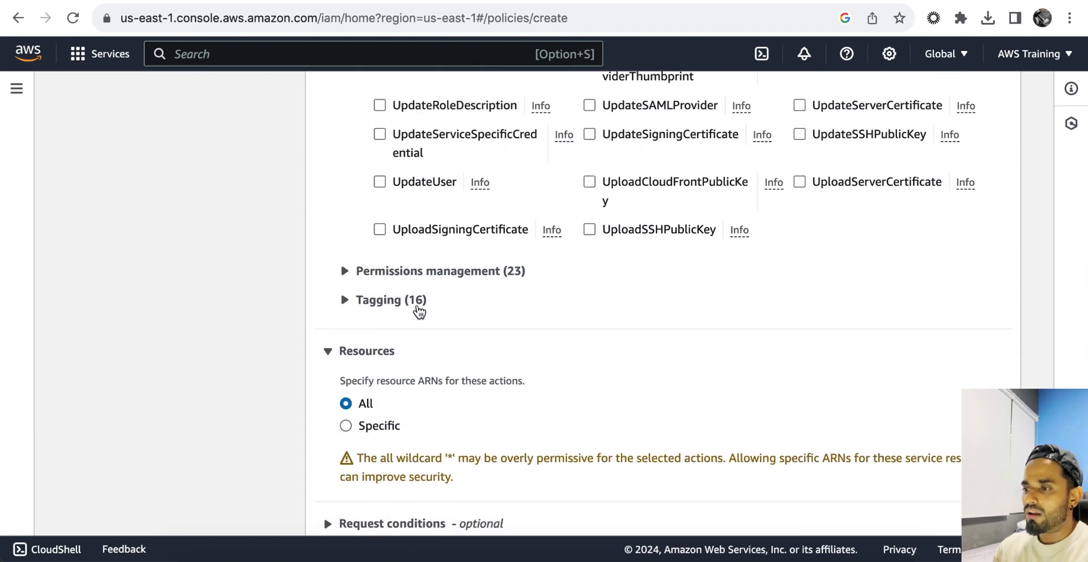
{"action": "left_click", "coordinate": [345, 271]}
{"action": "scroll", "coordinate": [566, 434], "scroll_direction": "down", "scroll_amount": 2}
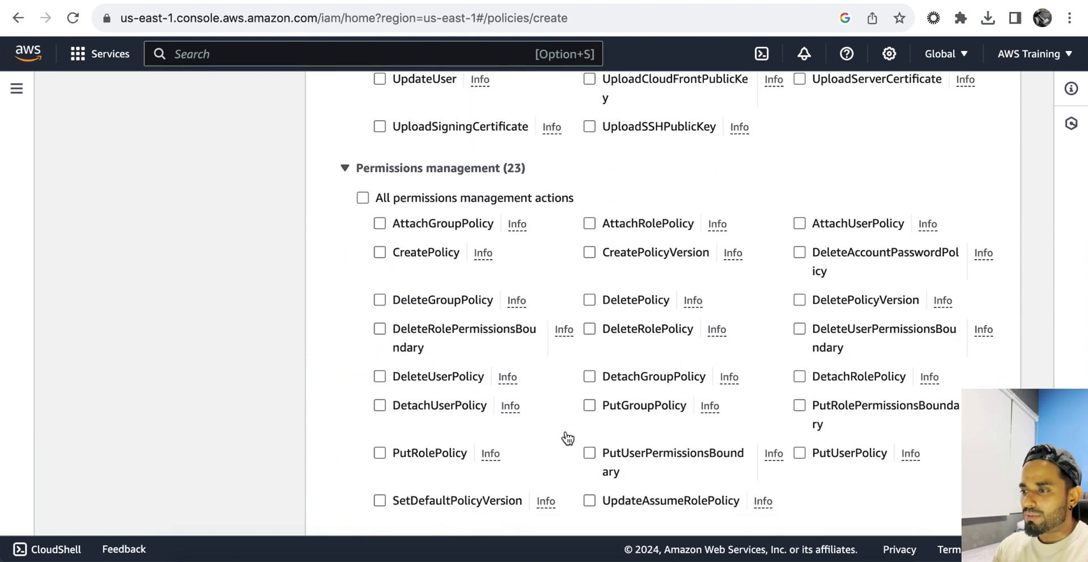
{"action": "scroll", "coordinate": [567, 438], "scroll_direction": "down", "scroll_amount": 1}
{"action": "scroll", "coordinate": [567, 438], "scroll_direction": "down", "scroll_amount": 2}
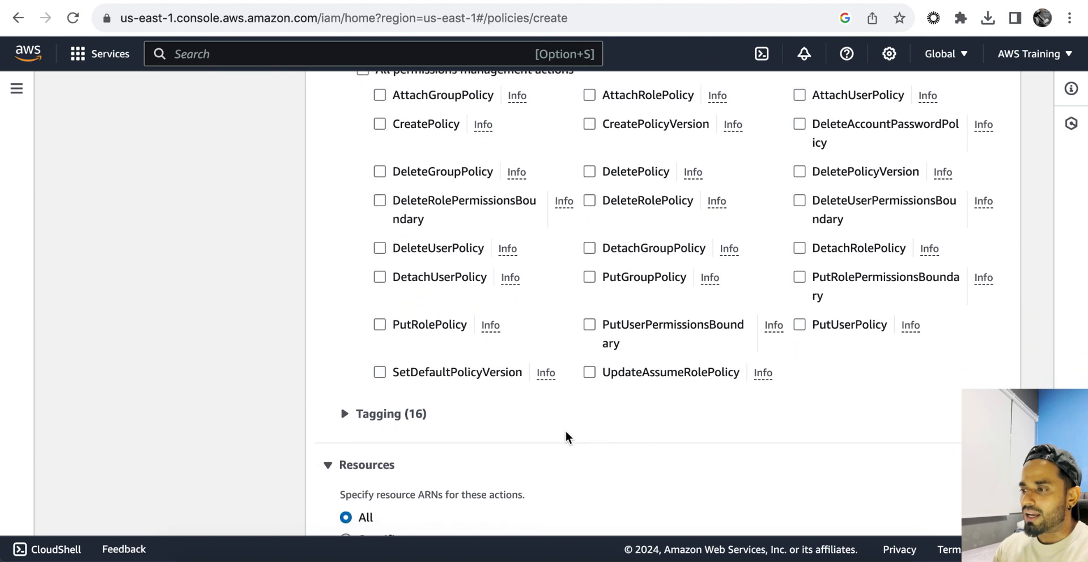
{"action": "scroll", "coordinate": [565, 432], "scroll_direction": "down", "scroll_amount": 2}
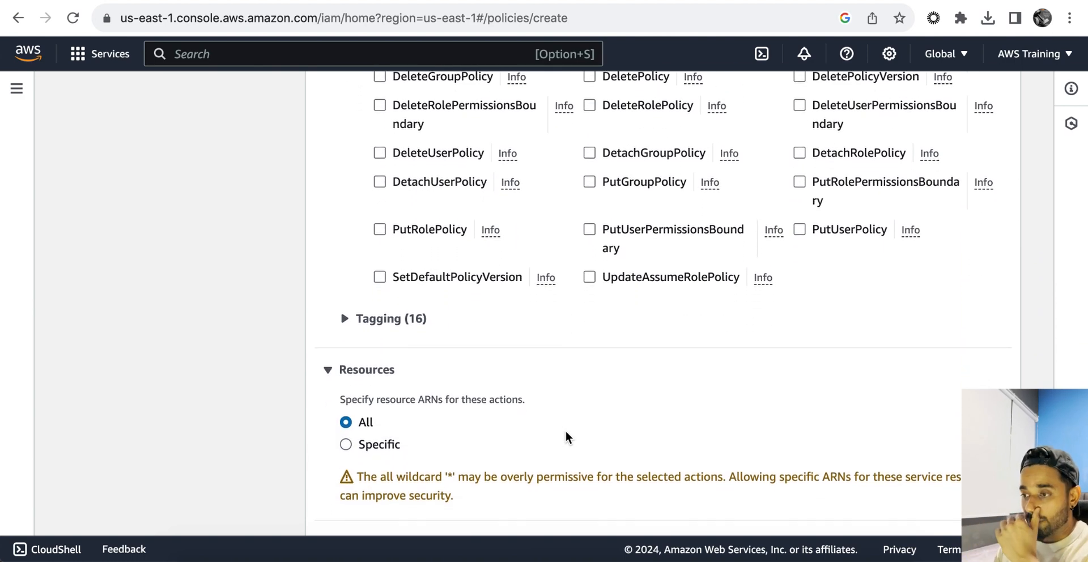
{"action": "scroll", "coordinate": [566, 433], "scroll_direction": "down", "scroll_amount": 3}
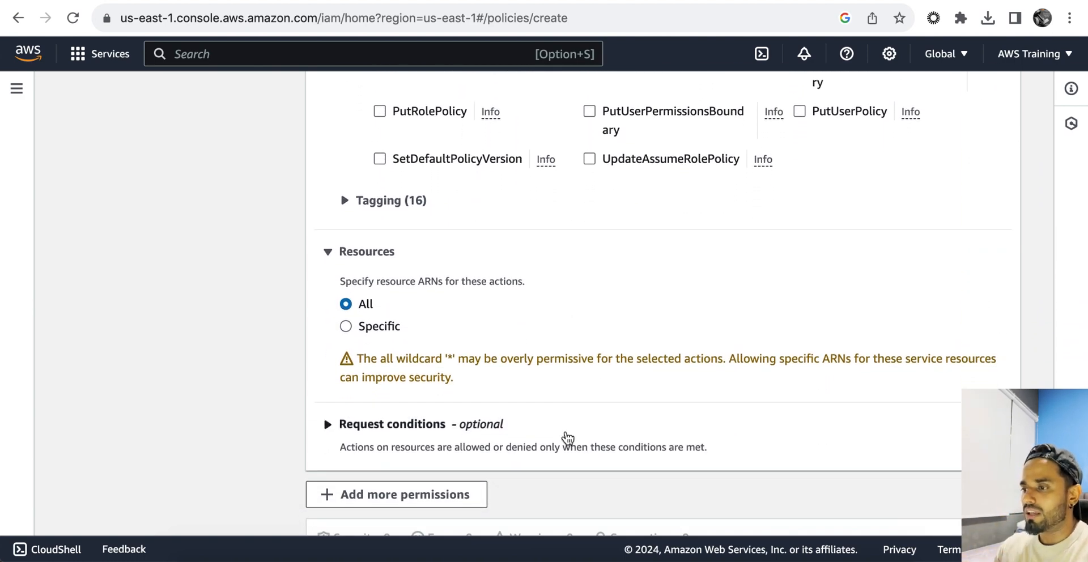
{"action": "scroll", "coordinate": [567, 438], "scroll_direction": "down", "scroll_amount": 1}
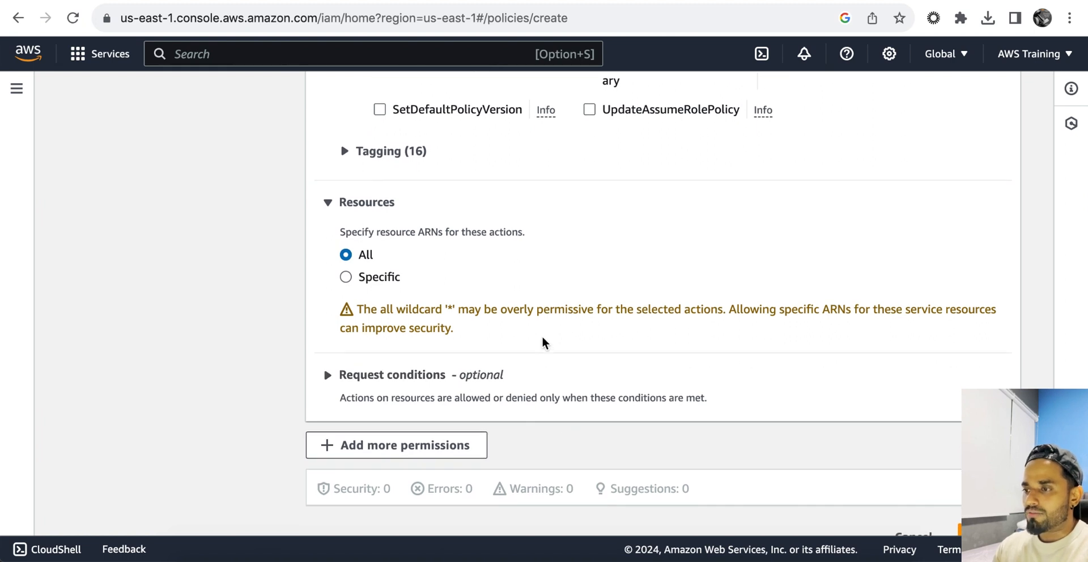
{"action": "scroll", "coordinate": [586, 373], "scroll_direction": "down", "scroll_amount": 1}
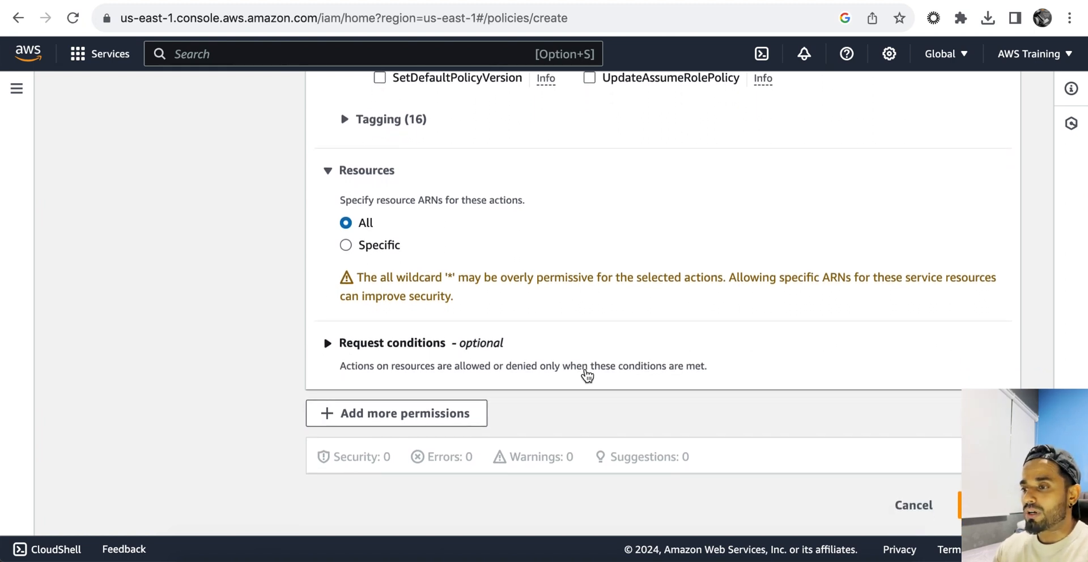
Step: Continue to the review page, check the permissions summary and name the policy awstraining
{"action": "left_click", "coordinate": [989, 507]}
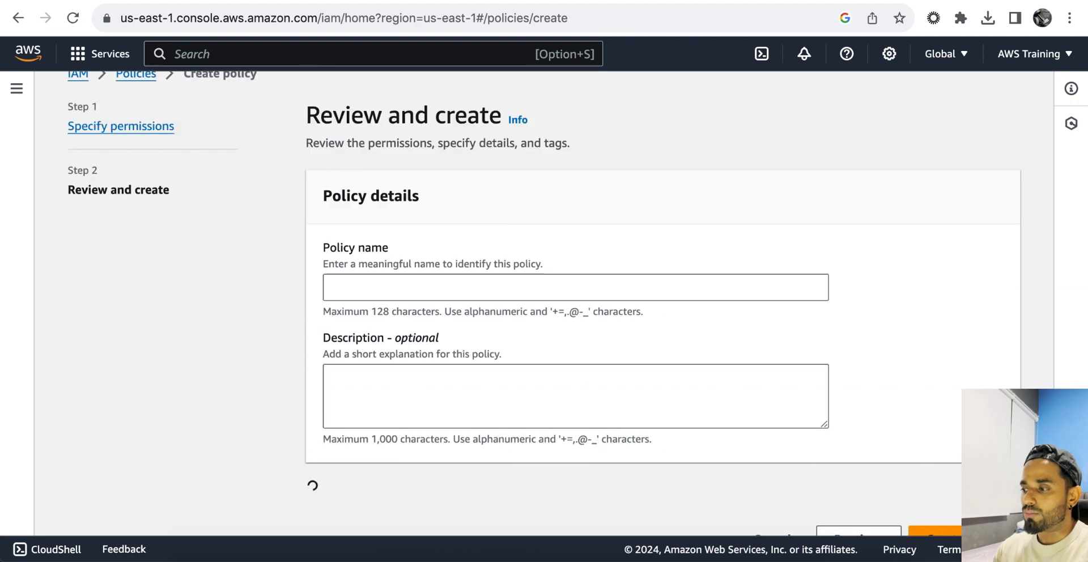
{"action": "scroll", "coordinate": [721, 380], "scroll_direction": "down", "scroll_amount": 4}
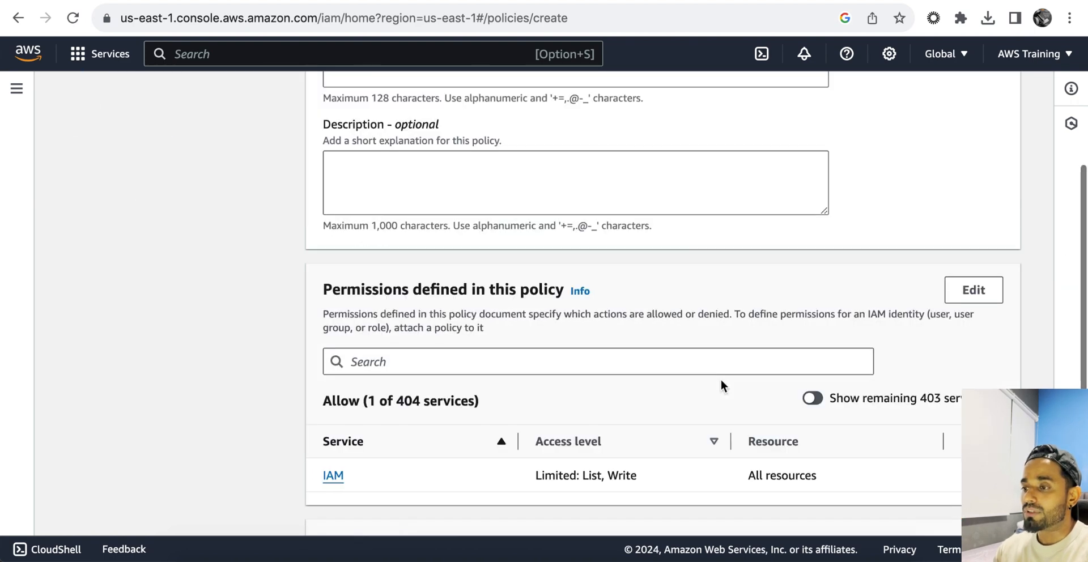
{"action": "scroll", "coordinate": [722, 380], "scroll_direction": "up", "scroll_amount": 4}
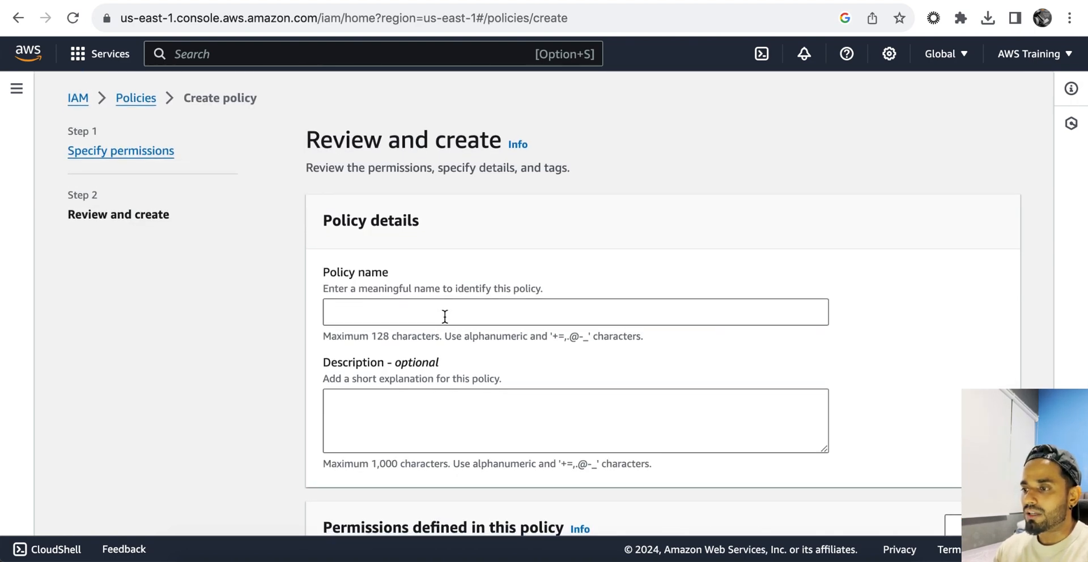
{"action": "left_click", "coordinate": [433, 314]}
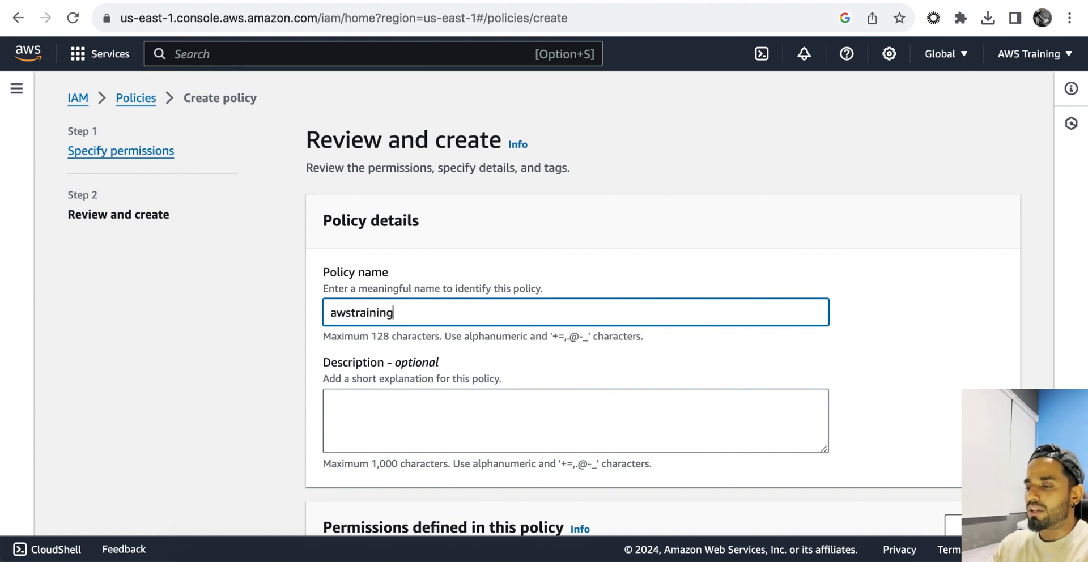
Step: Enter the policy description "this is created for training purposes." and create the policy
{"action": "left_click", "coordinate": [441, 412]}
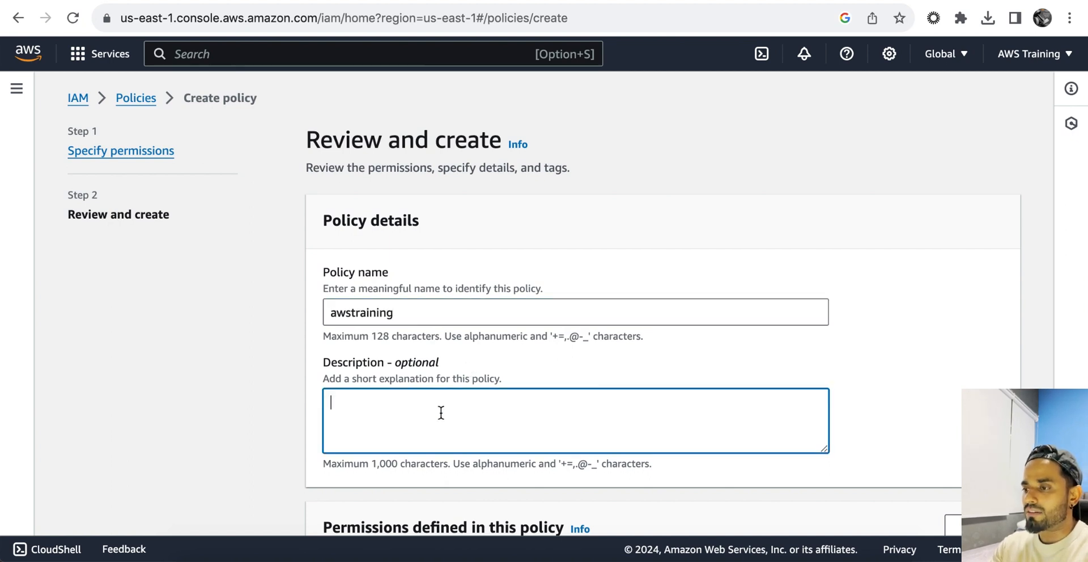
{"action": "type", "text": "this is created for training pur"}
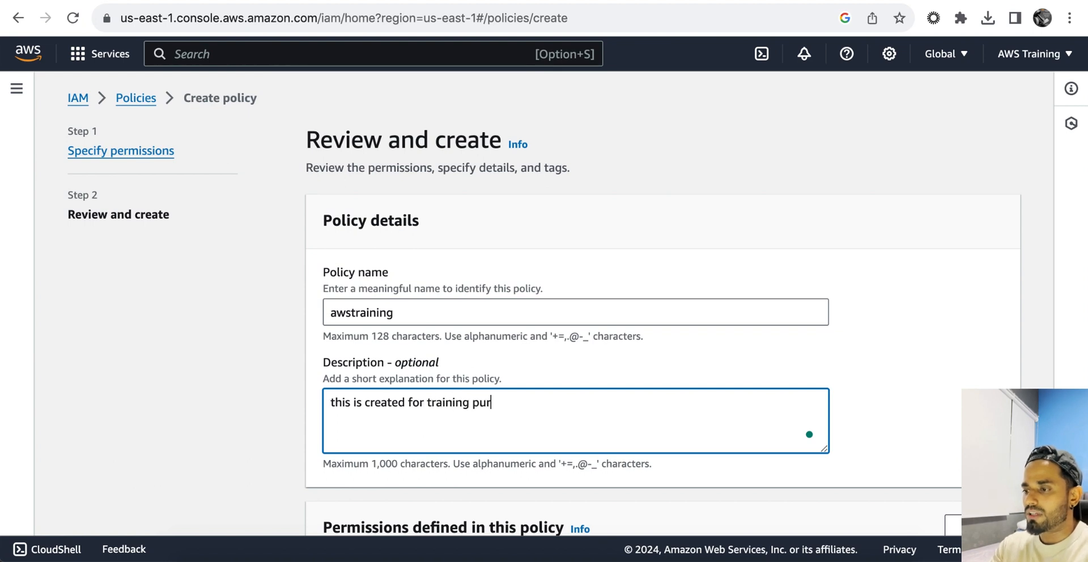
{"action": "type", "text": "ose."}
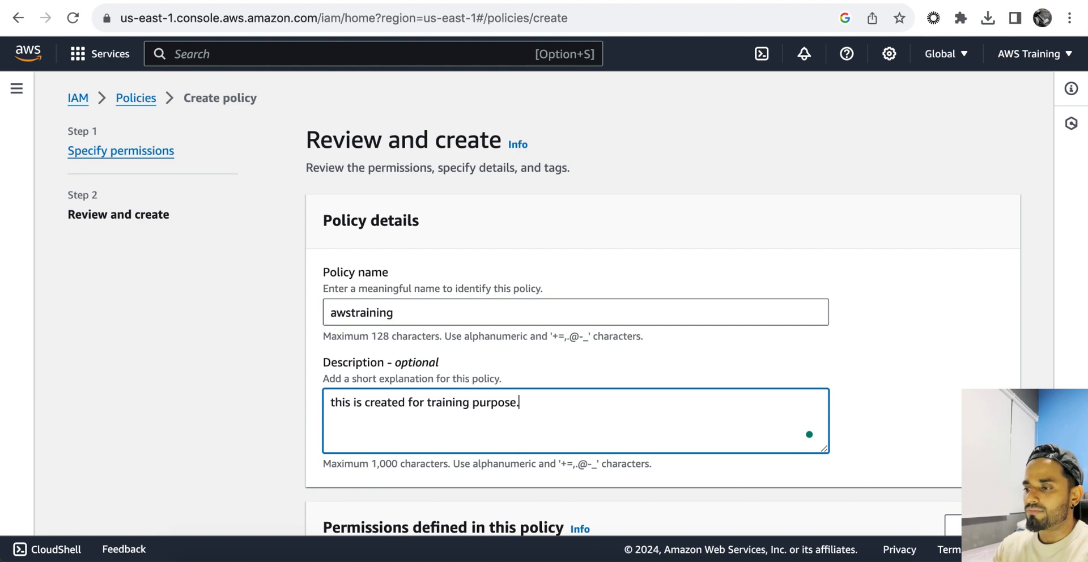
{"action": "scroll", "coordinate": [696, 302], "scroll_direction": "down", "scroll_amount": 7}
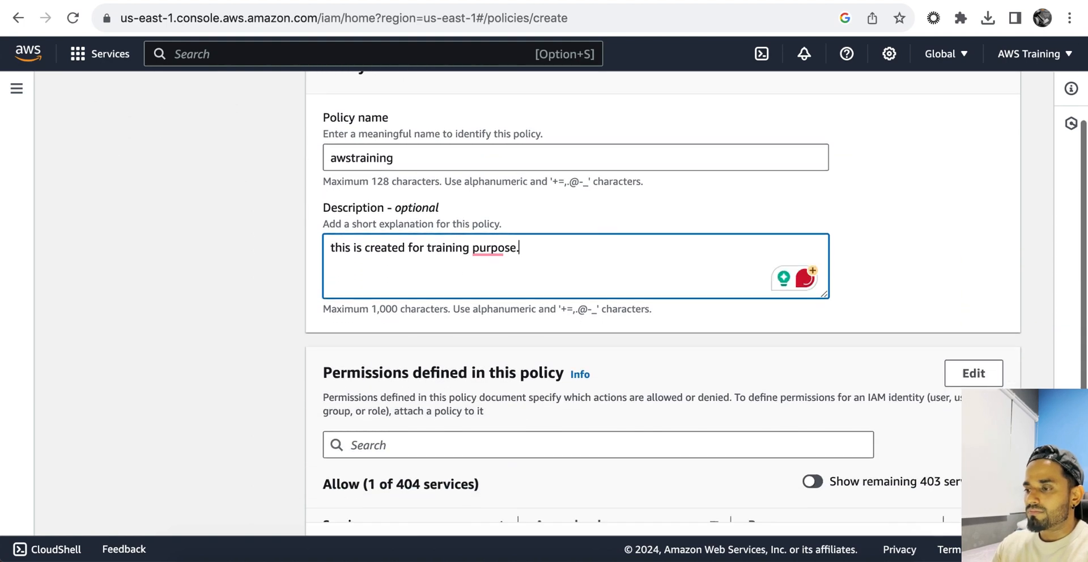
{"action": "scroll", "coordinate": [696, 302], "scroll_direction": "up", "scroll_amount": 1}
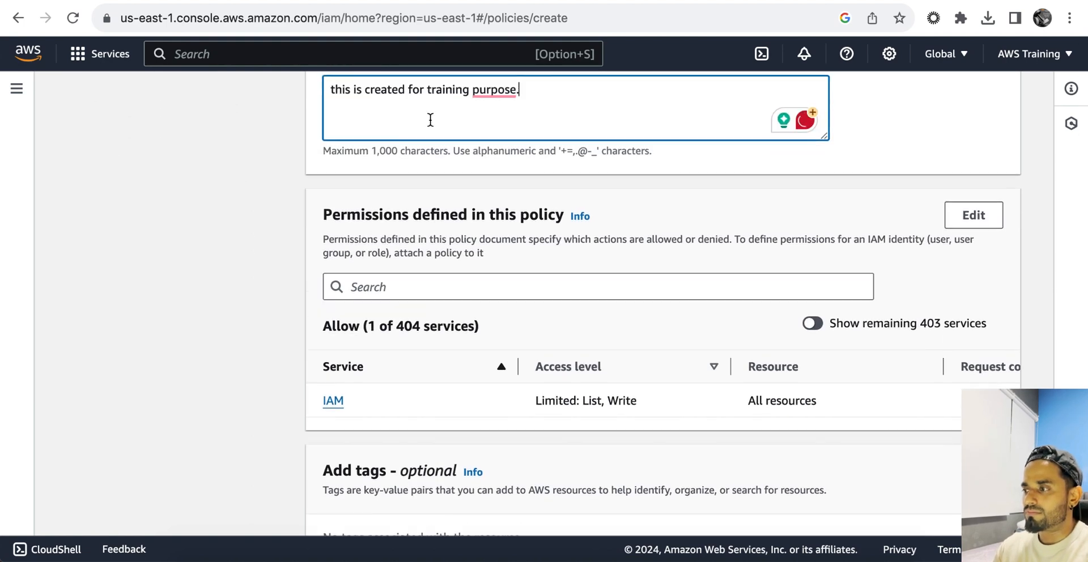
{"action": "mouse_move", "coordinate": [480, 92]}
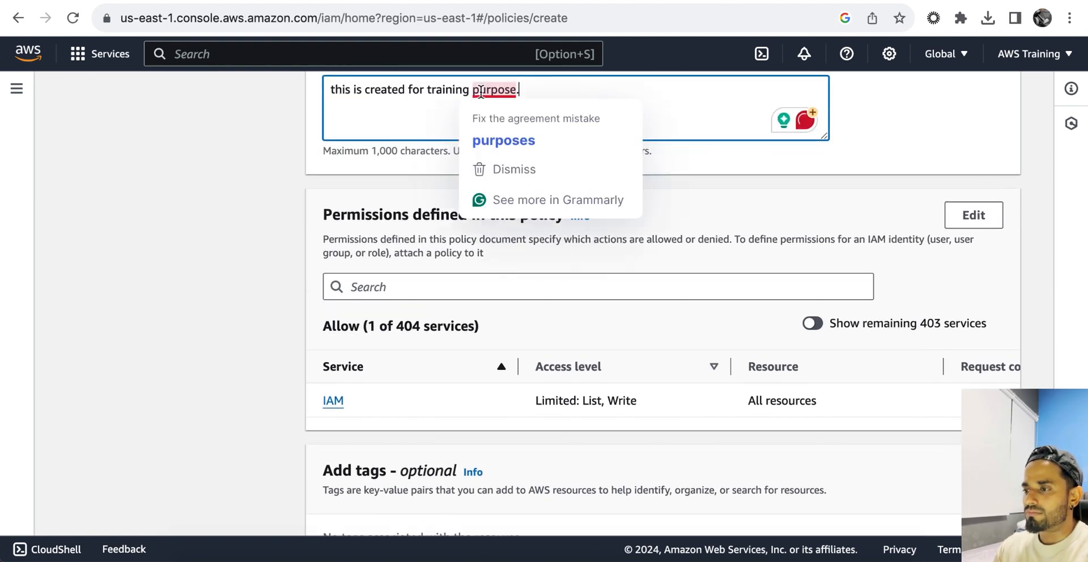
{"action": "left_click", "coordinate": [490, 139]}
{"action": "scroll", "coordinate": [624, 308], "scroll_direction": "down", "scroll_amount": 3}
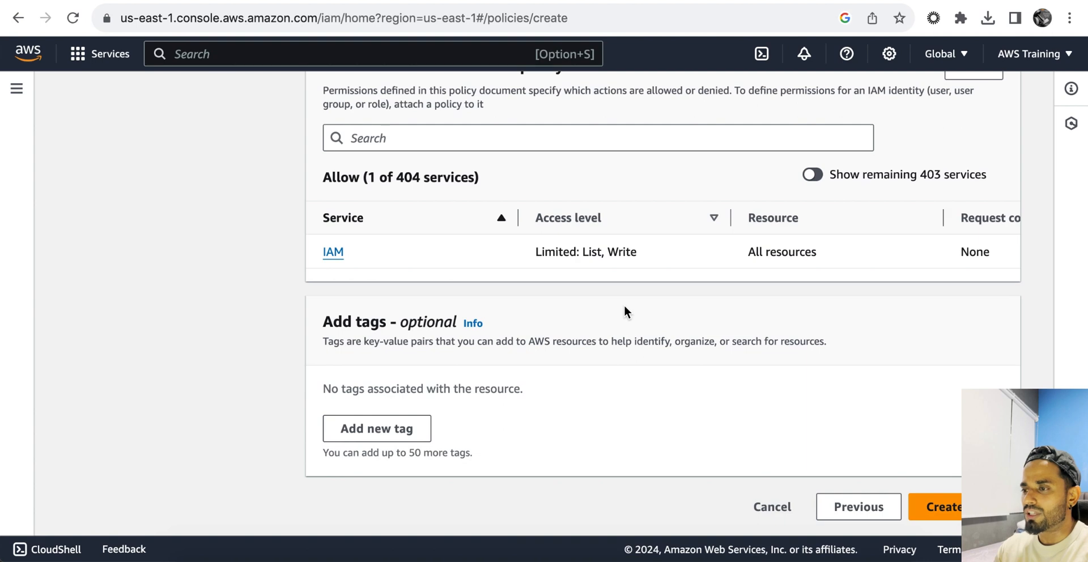
{"action": "left_click", "coordinate": [941, 506]}
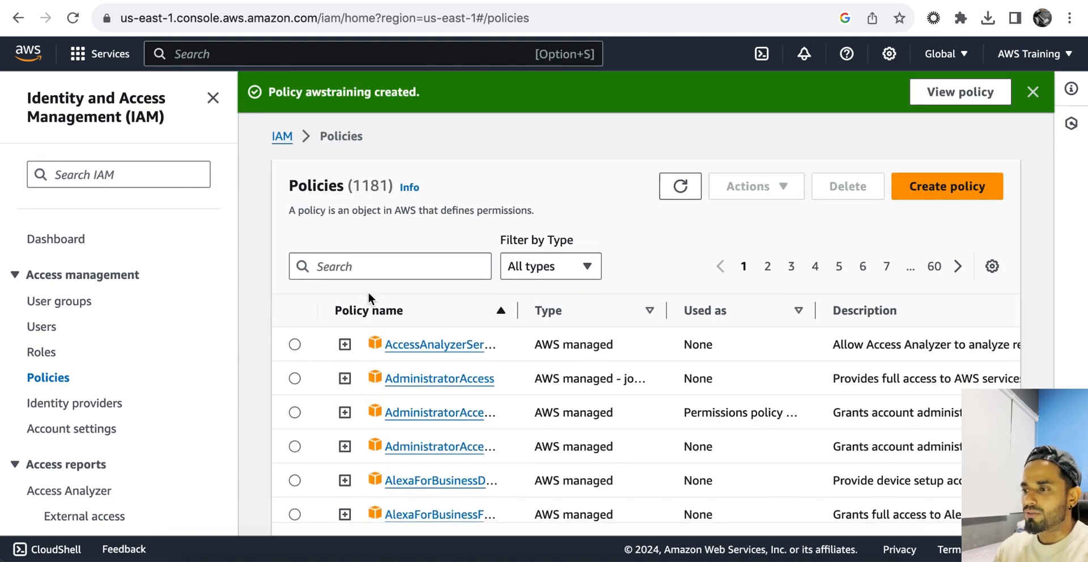
Step: Search the policies for "awstr", open the awstraining policy and review its details and defined permissions
{"action": "scroll", "coordinate": [368, 291], "scroll_direction": "down", "scroll_amount": 1}
{"action": "scroll", "coordinate": [368, 291], "scroll_direction": "down", "scroll_amount": 2}
{"action": "scroll", "coordinate": [357, 261], "scroll_direction": "up", "scroll_amount": 5}
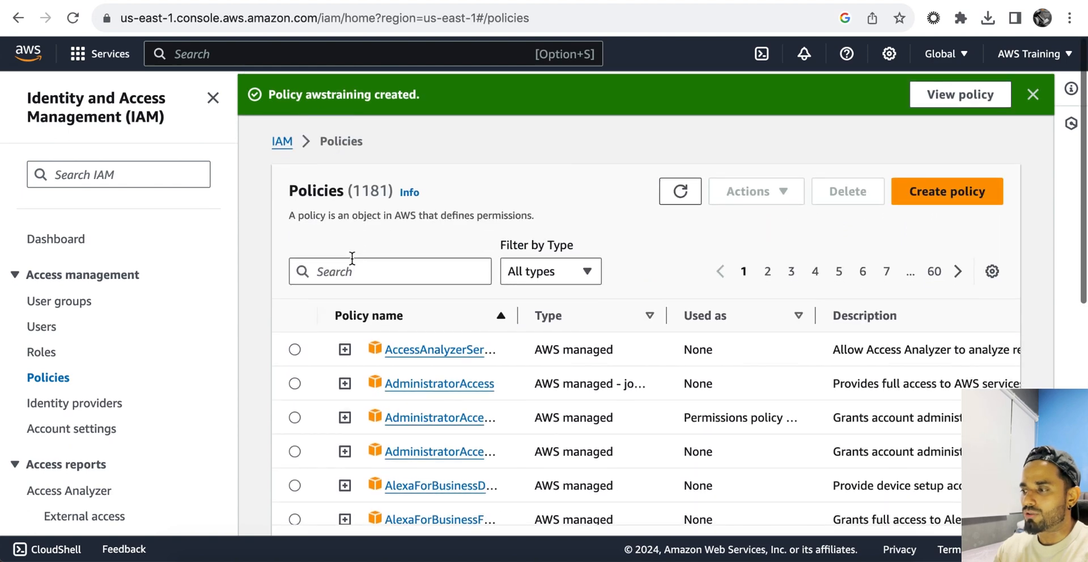
{"action": "left_click", "coordinate": [346, 267]}
{"action": "type", "text": "aws"}
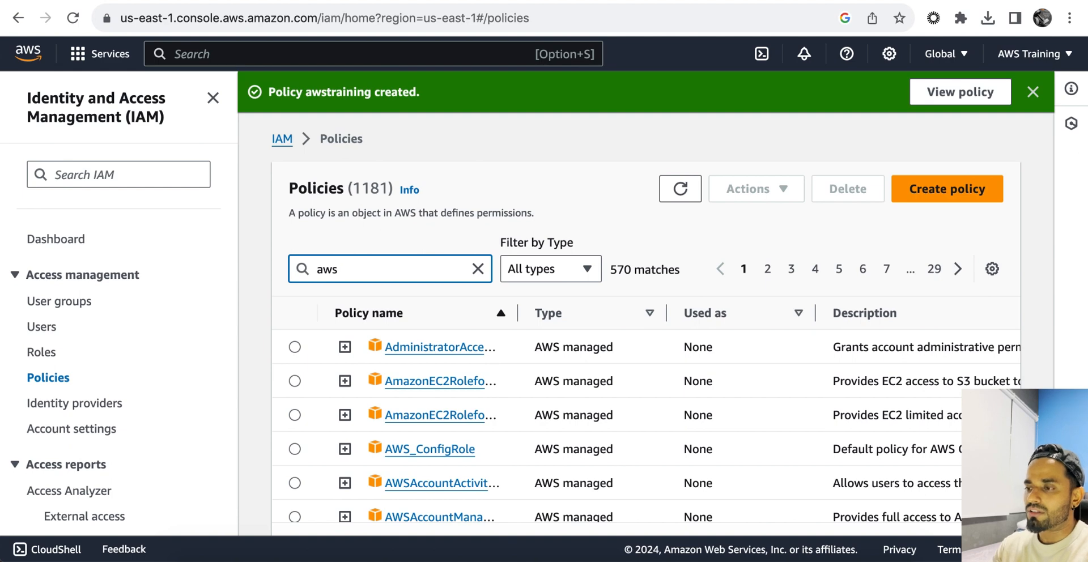
{"action": "type", "text": "tr"}
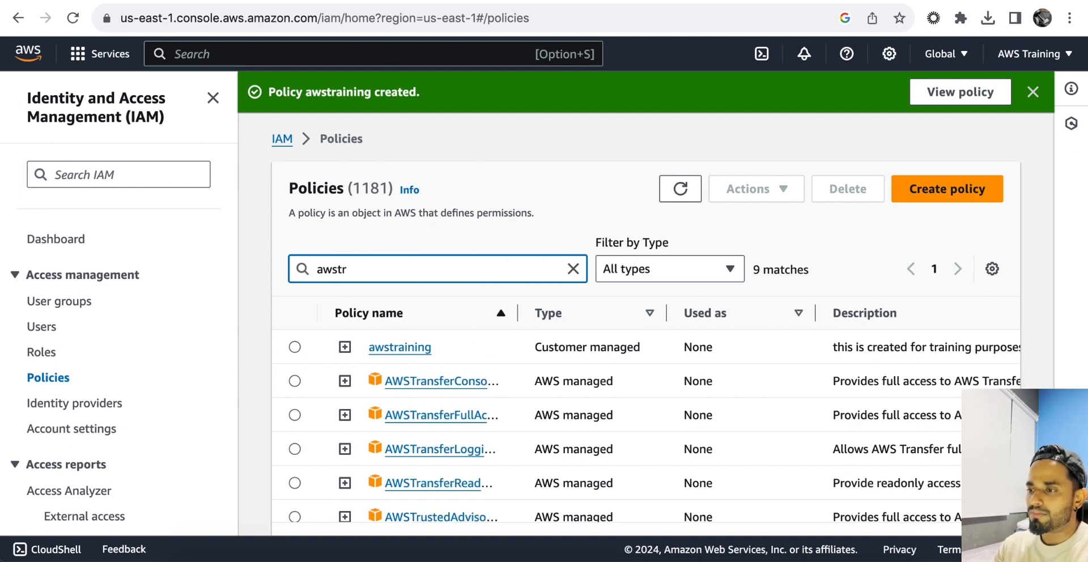
{"action": "left_click", "coordinate": [390, 348]}
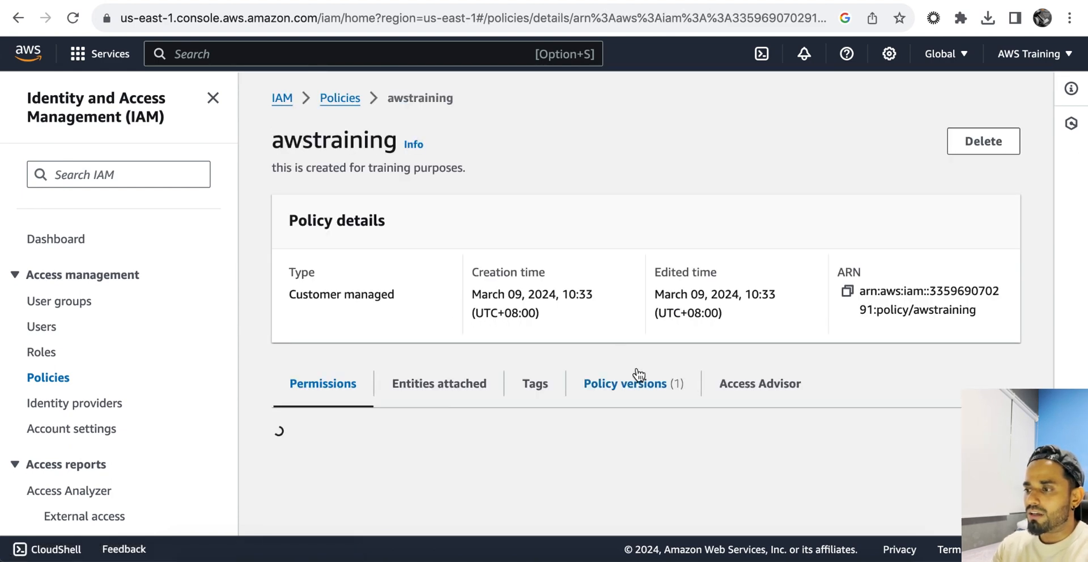
{"action": "scroll", "coordinate": [638, 374], "scroll_direction": "down", "scroll_amount": 3}
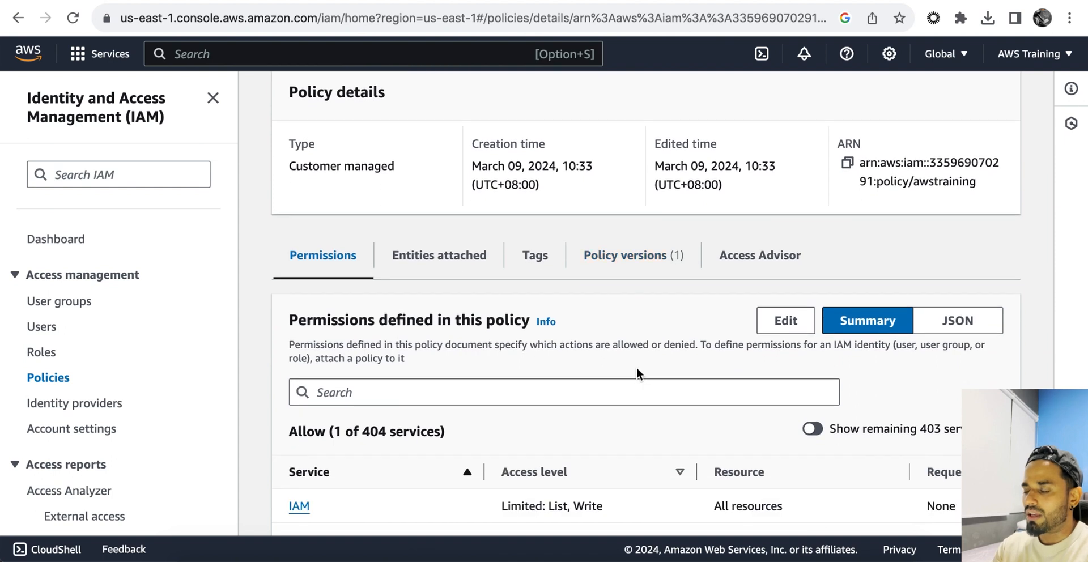
{"action": "scroll", "coordinate": [639, 373], "scroll_direction": "down", "scroll_amount": 1}
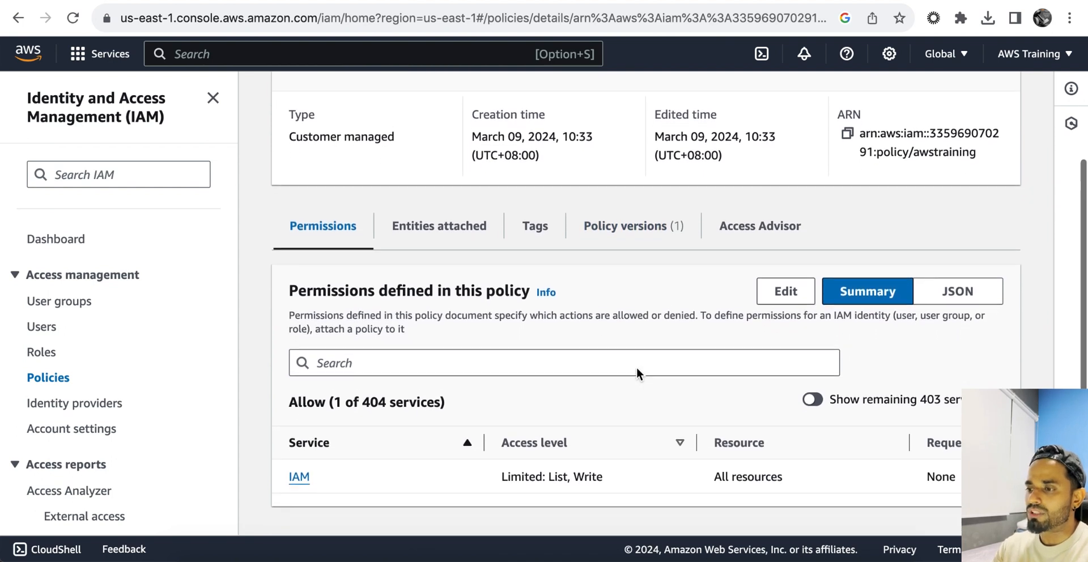
{"action": "scroll", "coordinate": [636, 368], "scroll_direction": "up", "scroll_amount": 3}
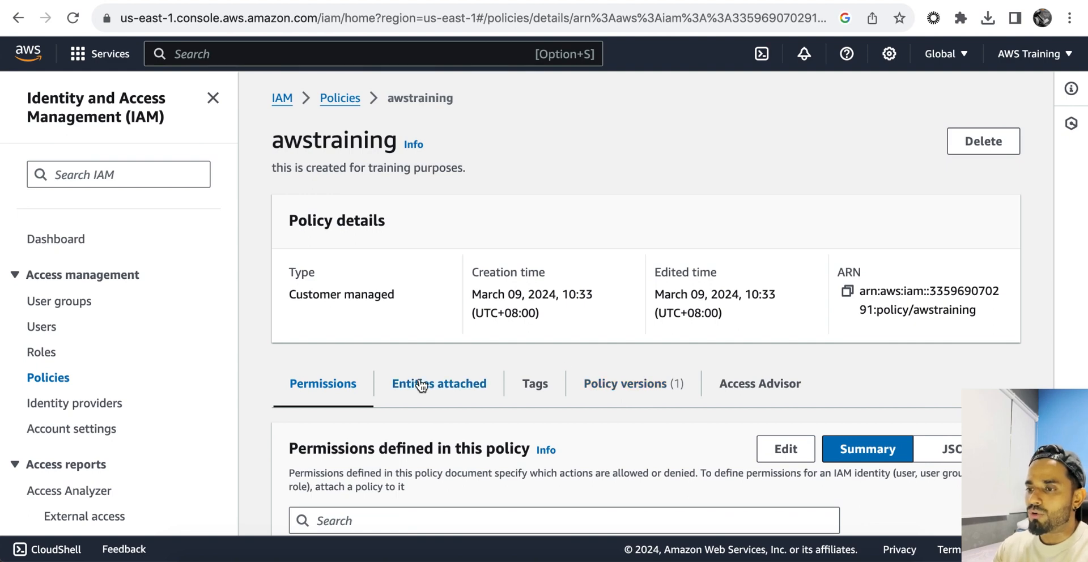
Step: Open the IAM roles list, look through the existing roles and start creating a new role
{"action": "left_click", "coordinate": [37, 352]}
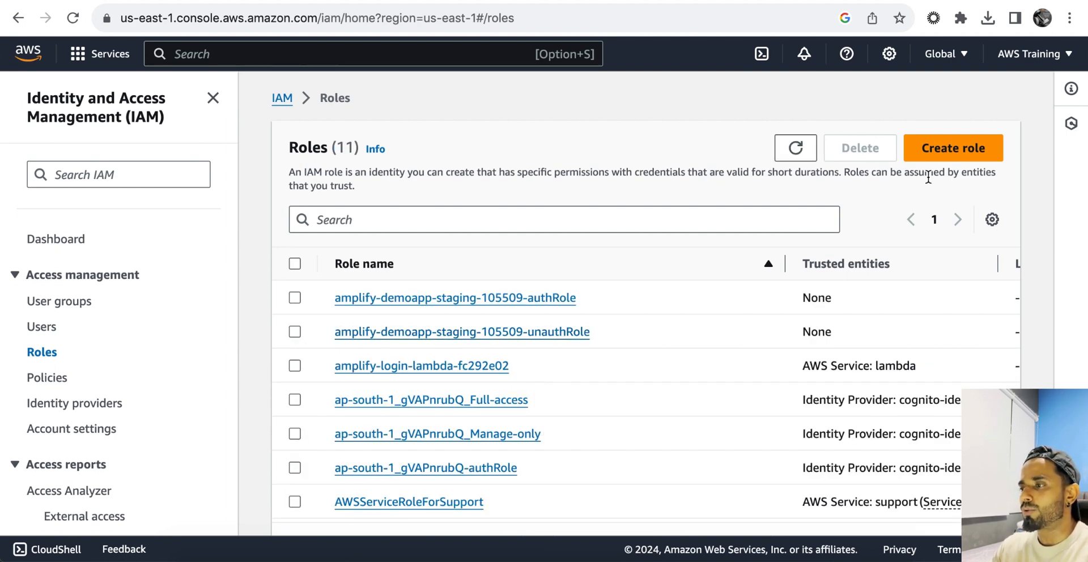
{"action": "scroll", "coordinate": [576, 448], "scroll_direction": "down", "scroll_amount": 2}
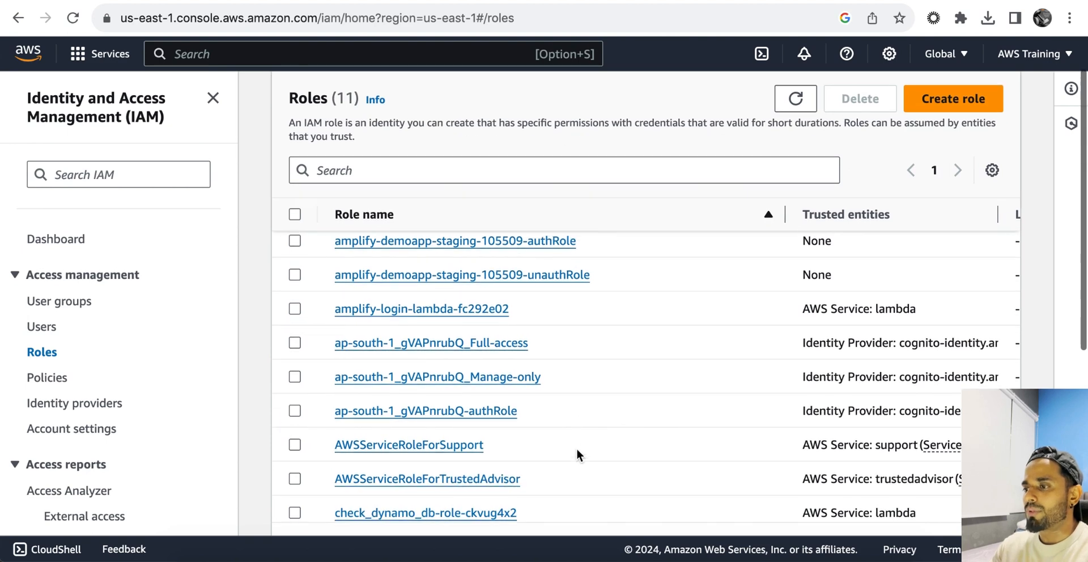
{"action": "scroll", "coordinate": [576, 448], "scroll_direction": "up", "scroll_amount": 1}
{"action": "scroll", "coordinate": [687, 439], "scroll_direction": "down", "scroll_amount": 5}
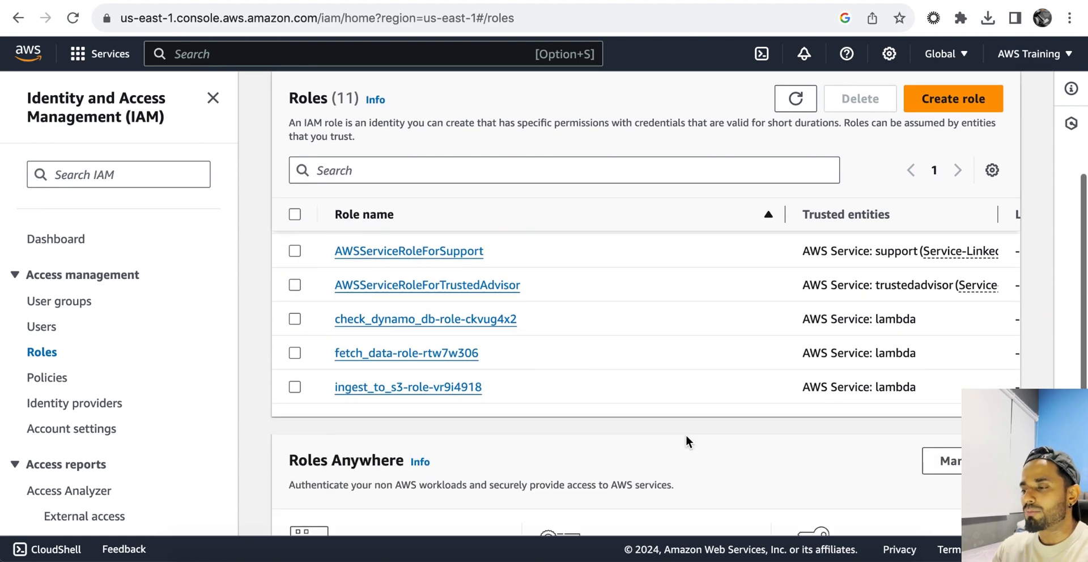
{"action": "scroll", "coordinate": [686, 439], "scroll_direction": "up", "scroll_amount": 5}
{"action": "left_click", "coordinate": [945, 153]}
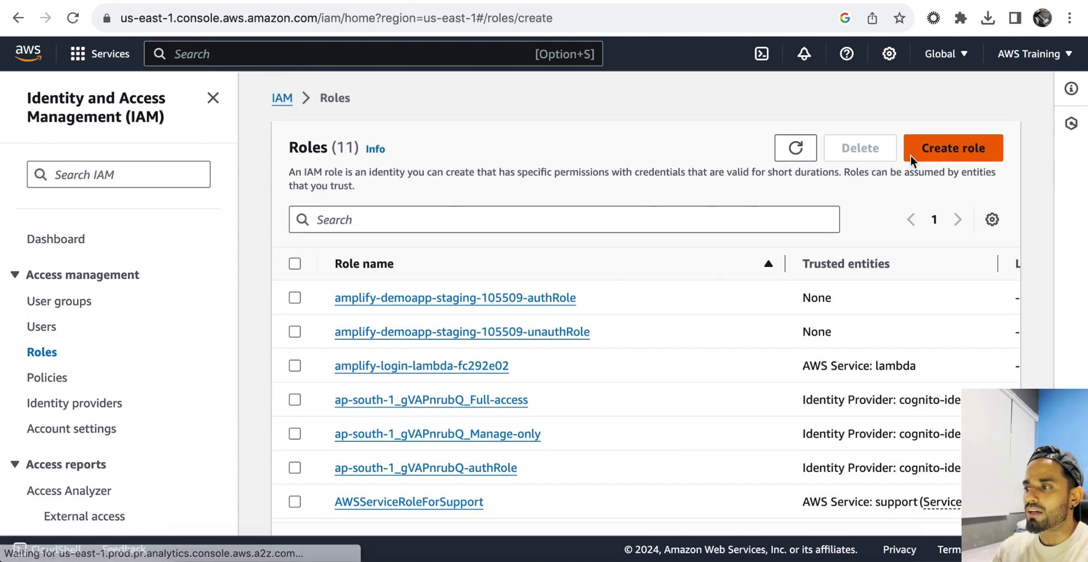
Step: Keep AWS service as the trusted entity type, browse the available services, choose Lambda as the use case and continue to the permissions
{"action": "scroll", "coordinate": [616, 381], "scroll_direction": "down", "scroll_amount": 2}
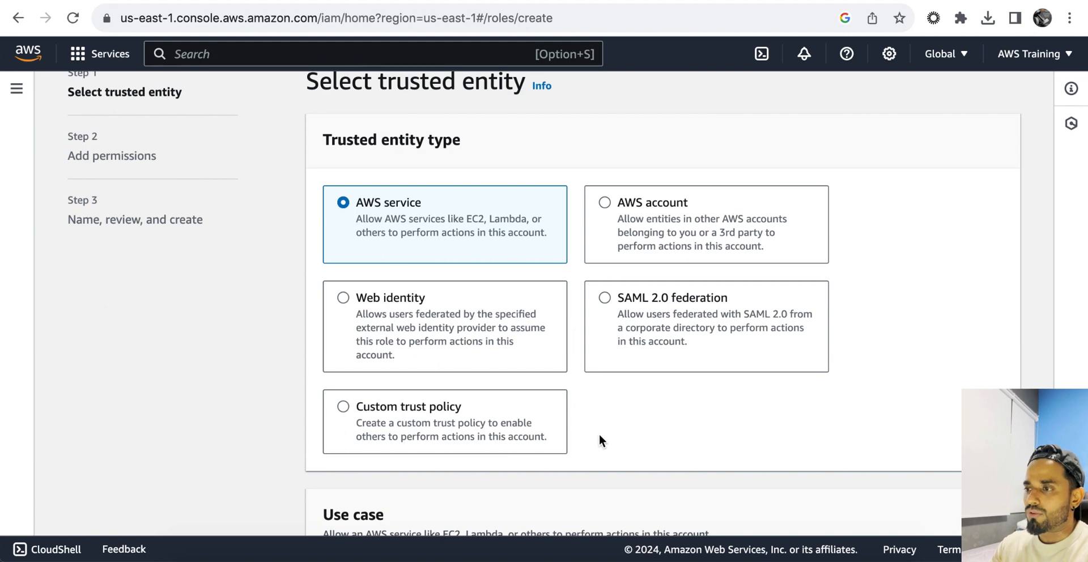
{"action": "scroll", "coordinate": [599, 434], "scroll_direction": "down", "scroll_amount": 3}
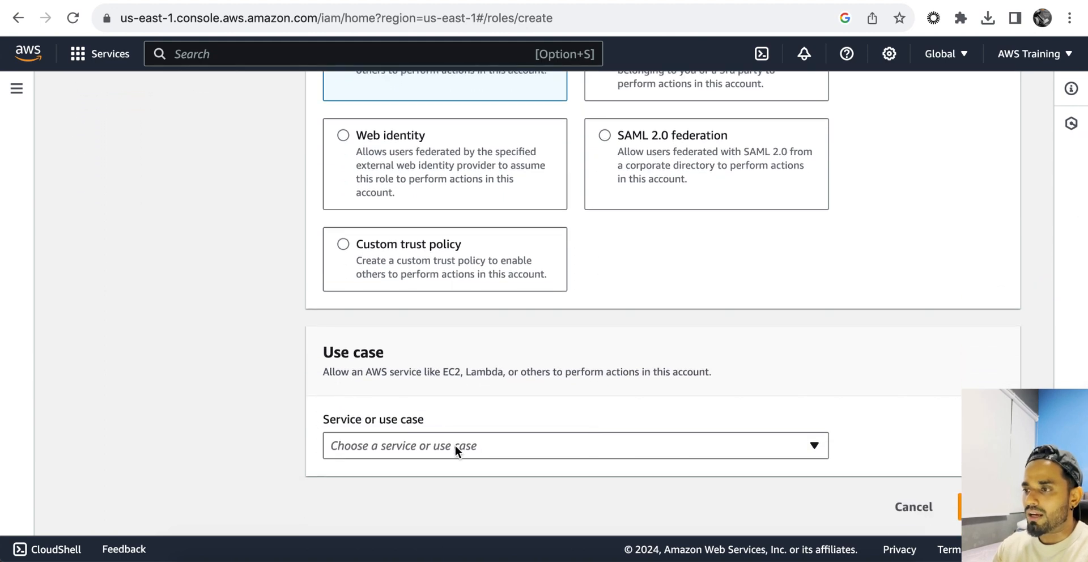
{"action": "left_click", "coordinate": [454, 447]}
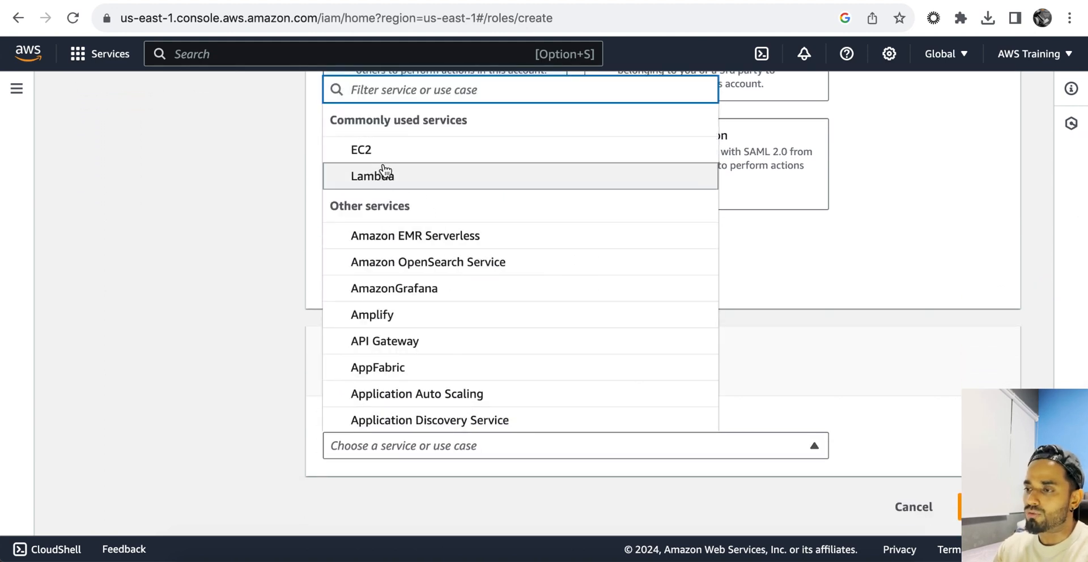
{"action": "scroll", "coordinate": [390, 340], "scroll_direction": "down", "scroll_amount": 8}
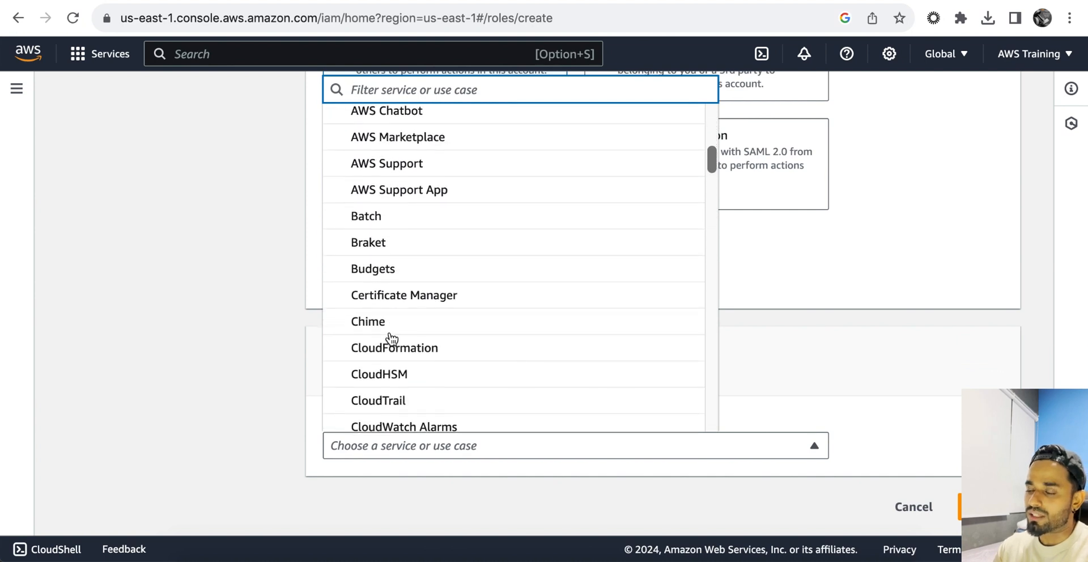
{"action": "scroll", "coordinate": [391, 338], "scroll_direction": "down", "scroll_amount": 5}
{"action": "scroll", "coordinate": [389, 338], "scroll_direction": "down", "scroll_amount": 6}
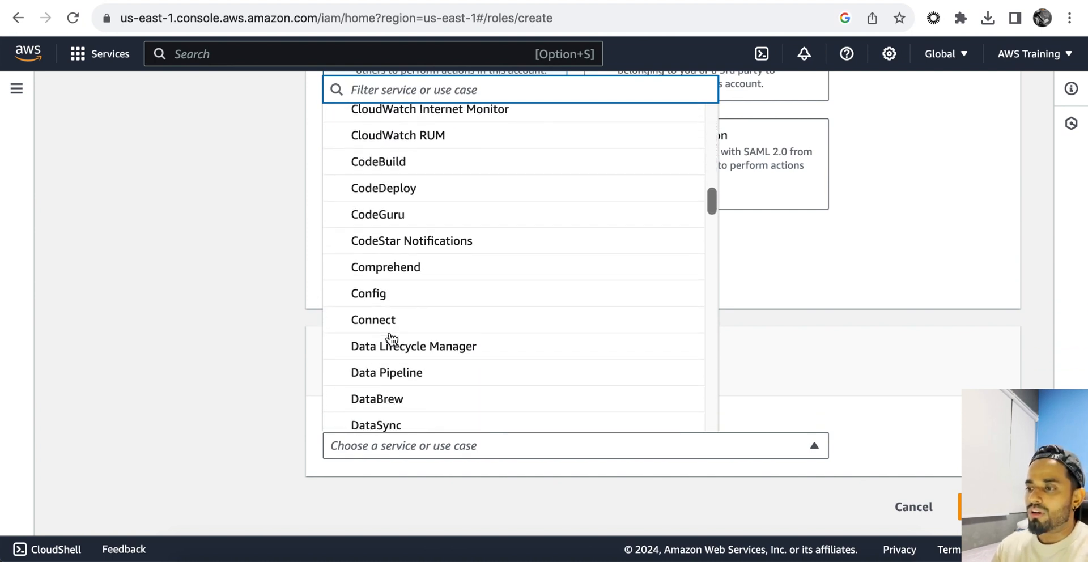
{"action": "scroll", "coordinate": [391, 339], "scroll_direction": "down", "scroll_amount": 4}
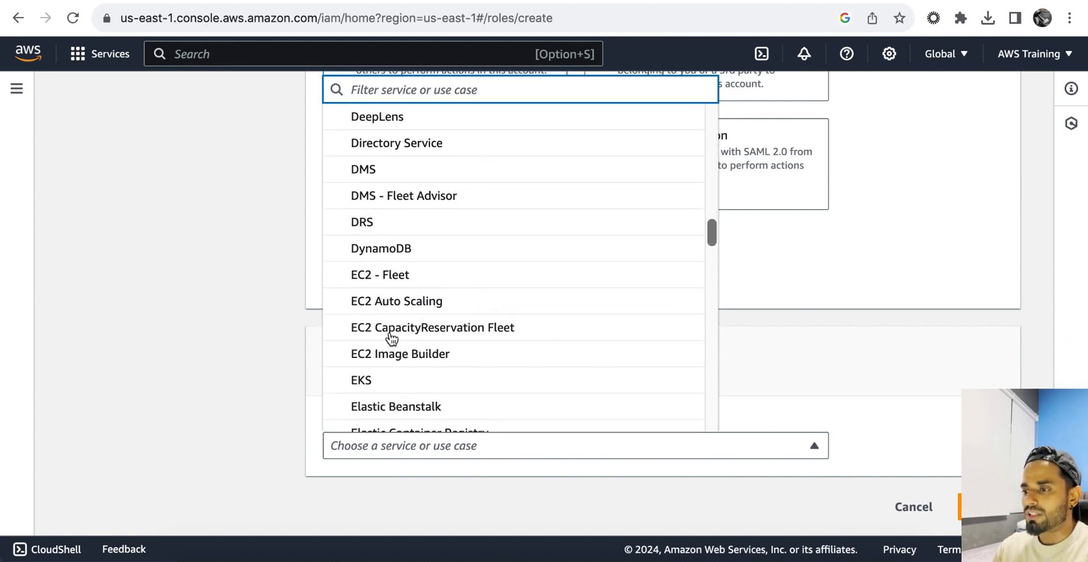
{"action": "scroll", "coordinate": [391, 338], "scroll_direction": "down", "scroll_amount": 15}
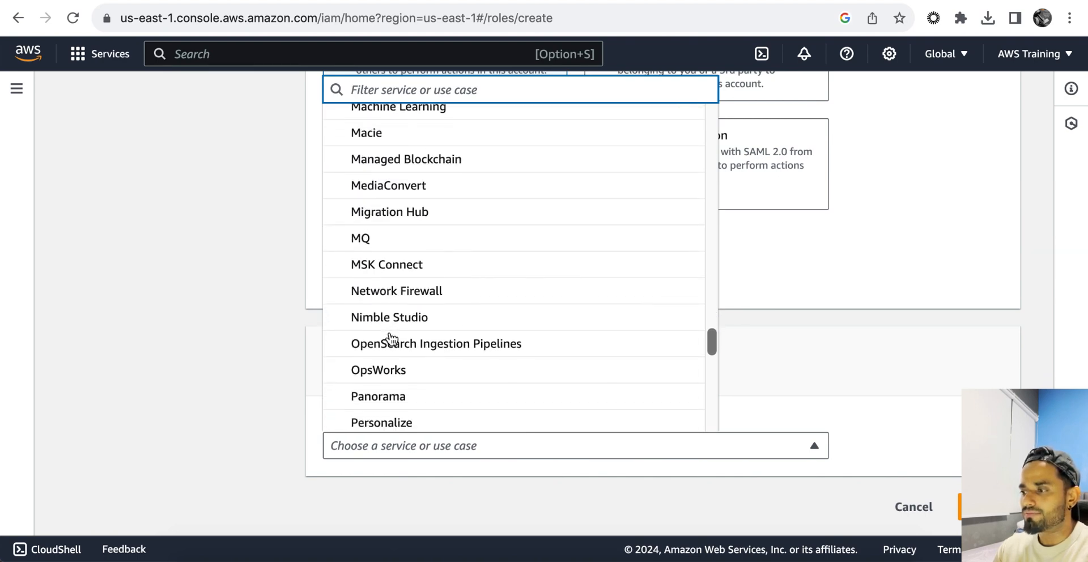
{"action": "scroll", "coordinate": [391, 339], "scroll_direction": "up", "scroll_amount": 6}
{"action": "scroll", "coordinate": [391, 339], "scroll_direction": "up", "scroll_amount": 20}
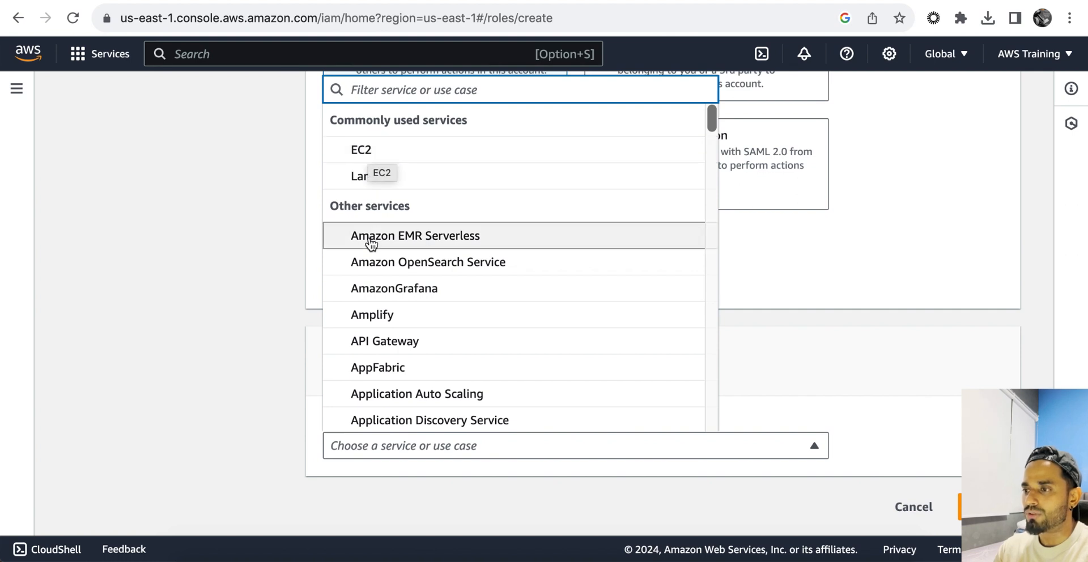
{"action": "left_click", "coordinate": [371, 177]}
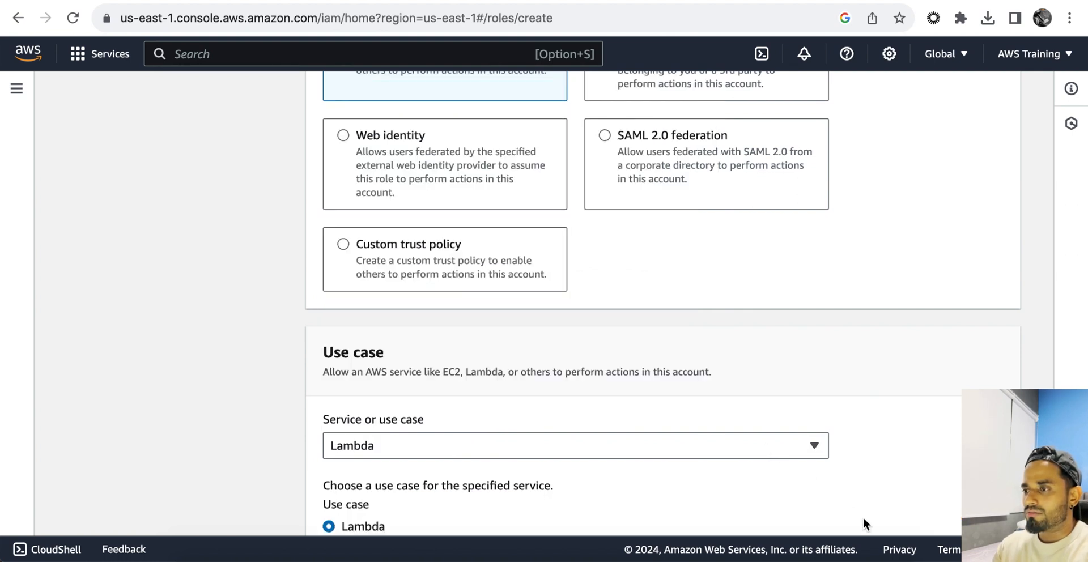
{"action": "scroll", "coordinate": [862, 518], "scroll_direction": "down", "scroll_amount": 2}
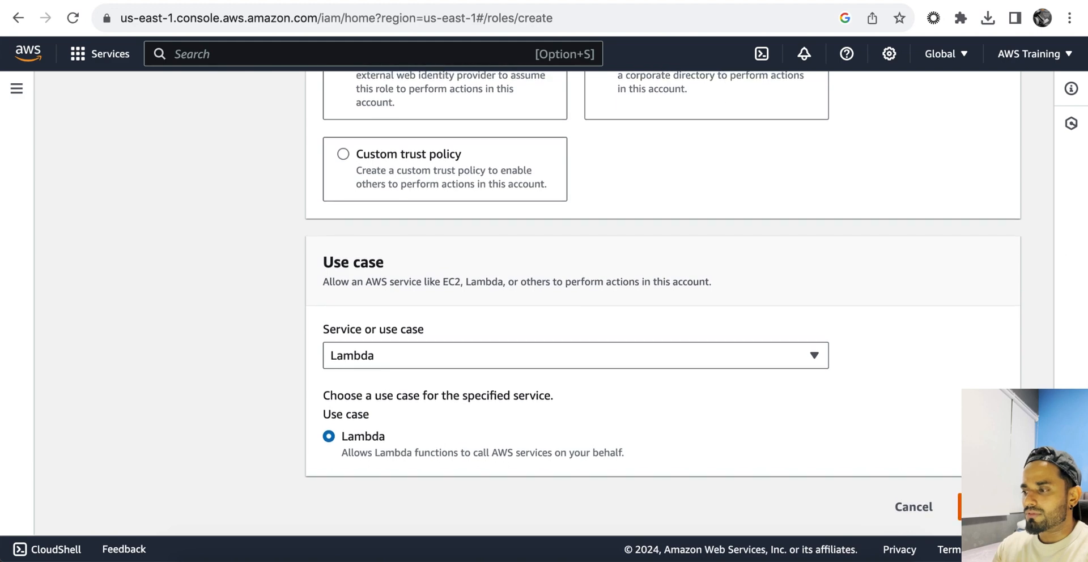
{"action": "left_click", "coordinate": [987, 507]}
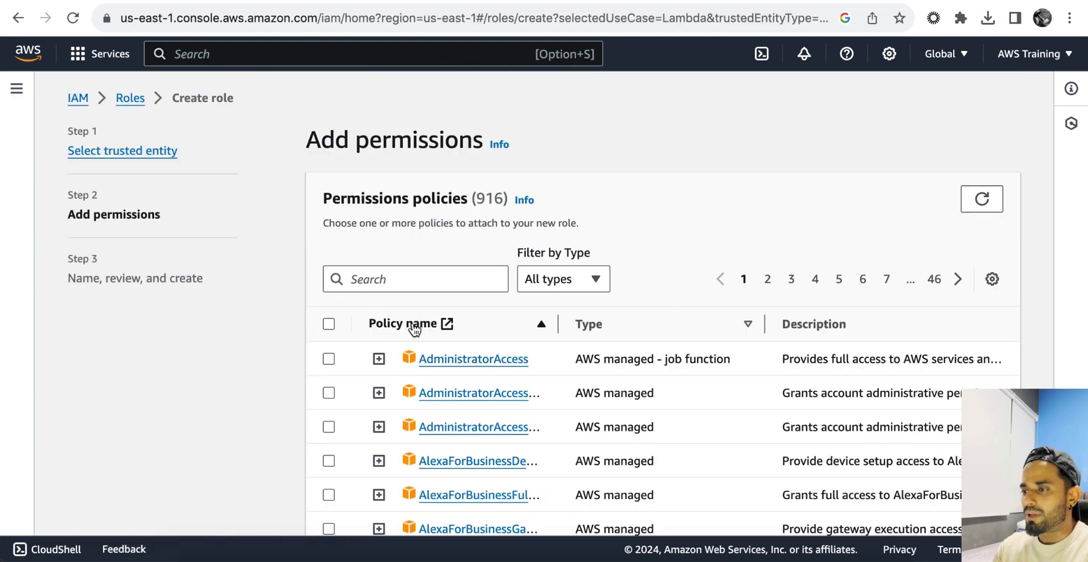
Step: Search the permissions policies for "awstra", select the customer managed awstraining policy for the role and continue to the review page
{"action": "left_click", "coordinate": [363, 277]}
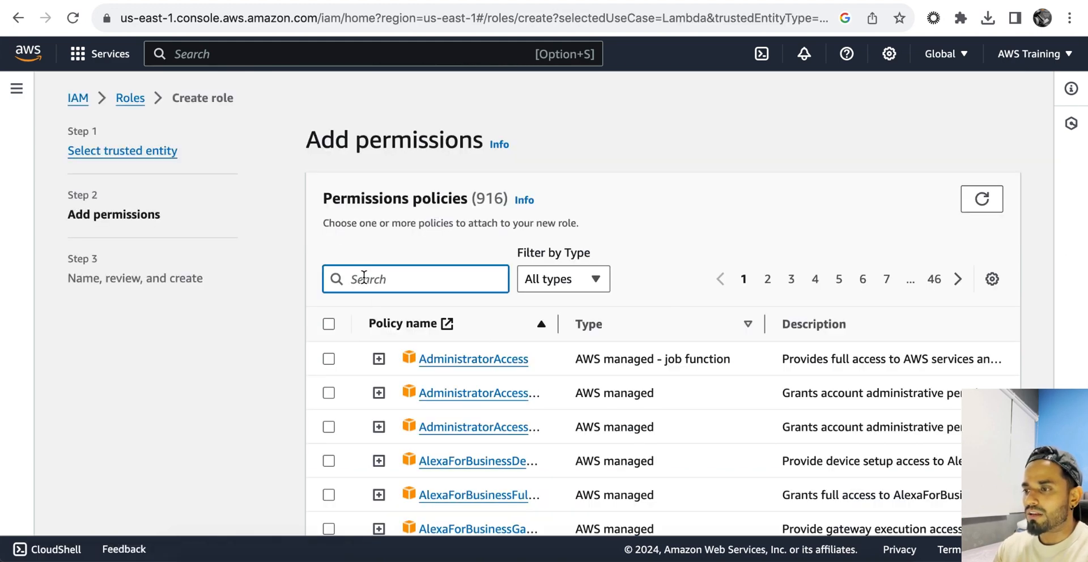
{"action": "type", "text": "awstra"}
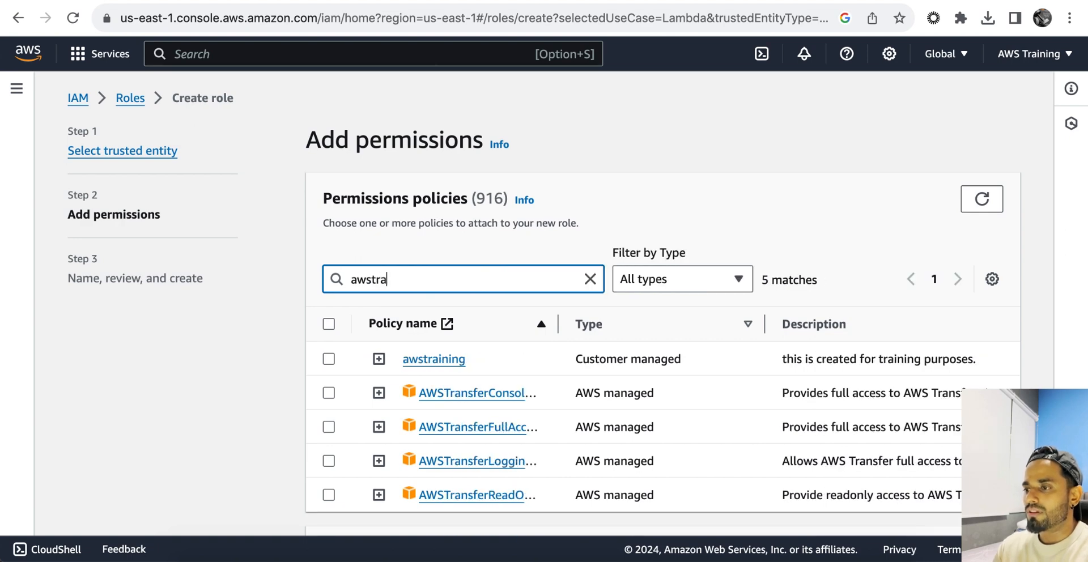
{"action": "left_click", "coordinate": [328, 360]}
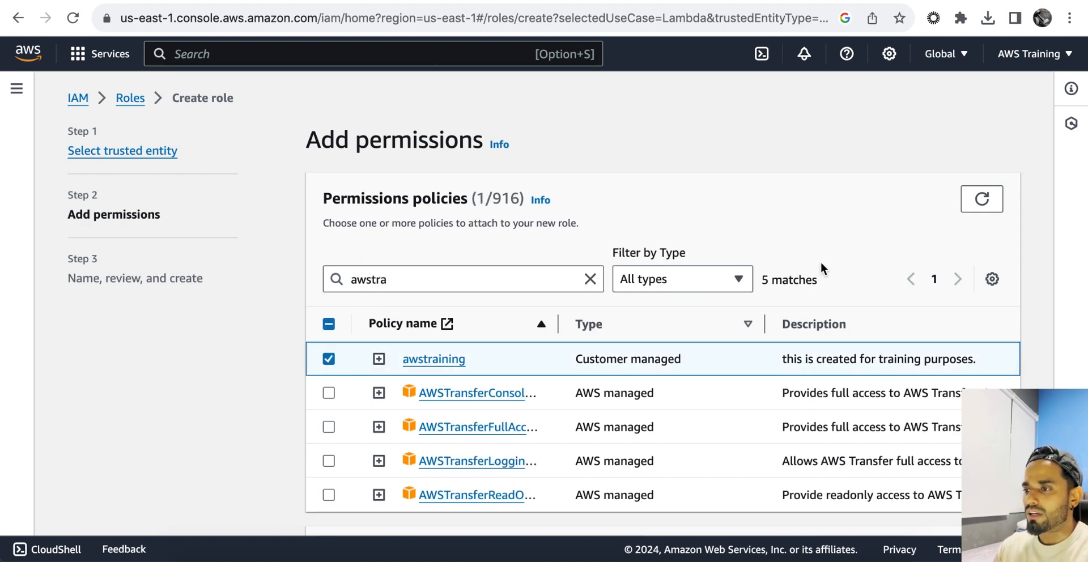
{"action": "scroll", "coordinate": [820, 262], "scroll_direction": "down", "scroll_amount": 2}
{"action": "left_click", "coordinate": [983, 507]}
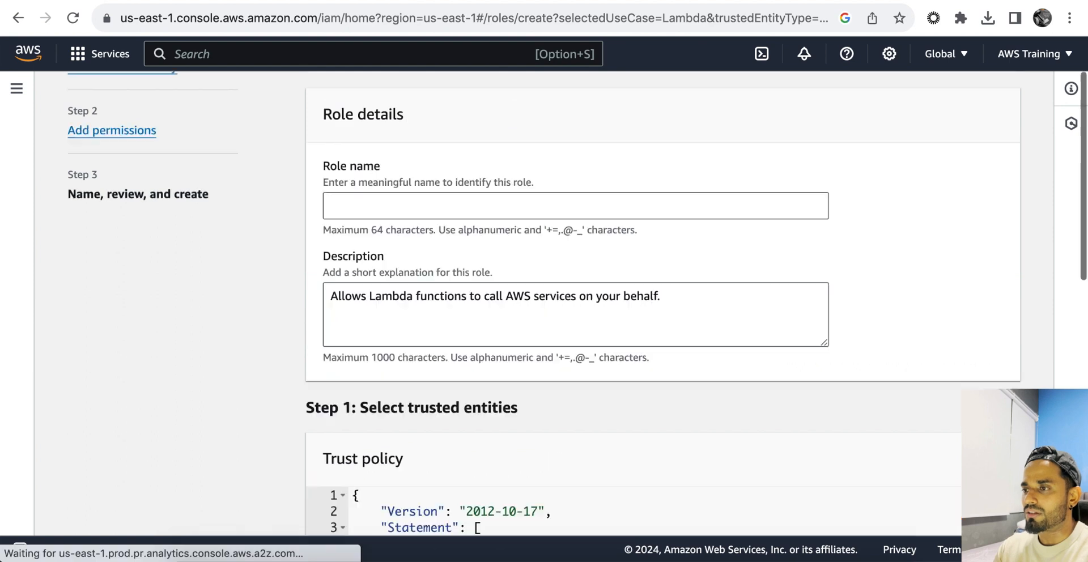
Step: Name the role awstrainingrole, check its trust policy and permissions summary, and create the role
{"action": "scroll", "coordinate": [741, 268], "scroll_direction": "up", "scroll_amount": 2}
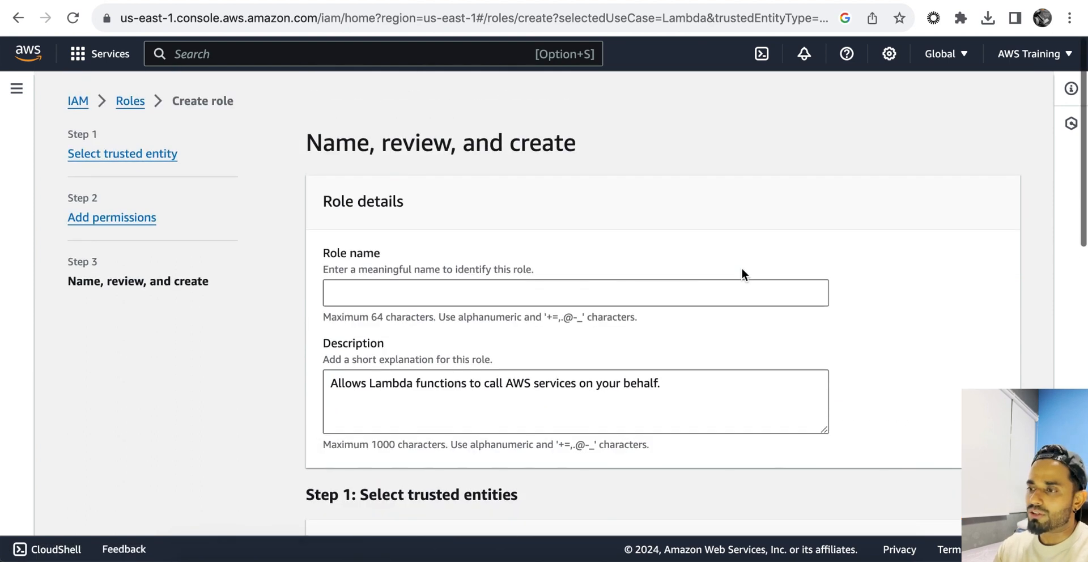
{"action": "left_click", "coordinate": [461, 290]}
{"action": "type", "text": "awstrainingrole"}
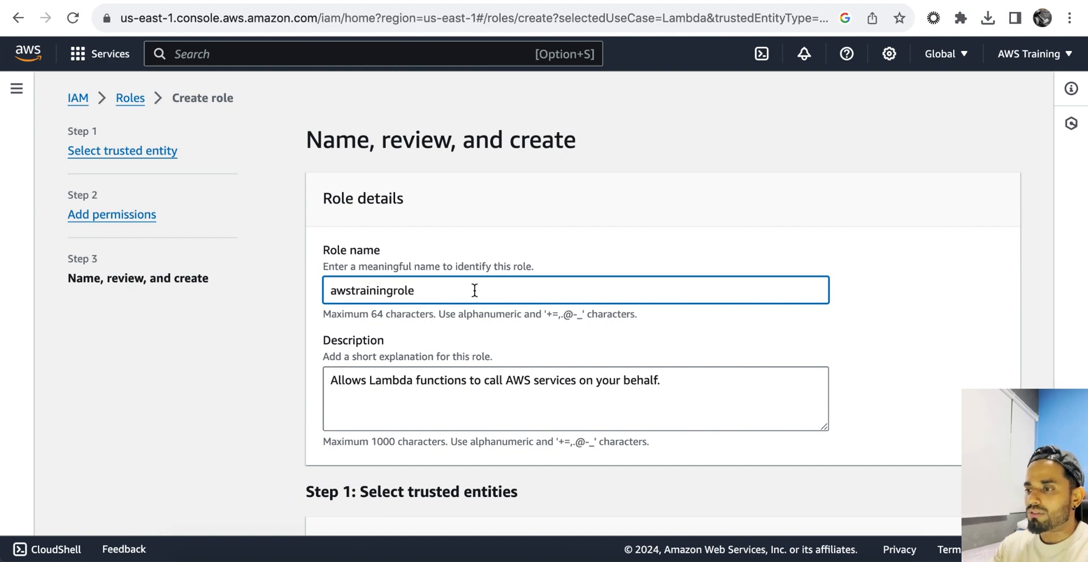
{"action": "scroll", "coordinate": [882, 420], "scroll_direction": "down", "scroll_amount": 7}
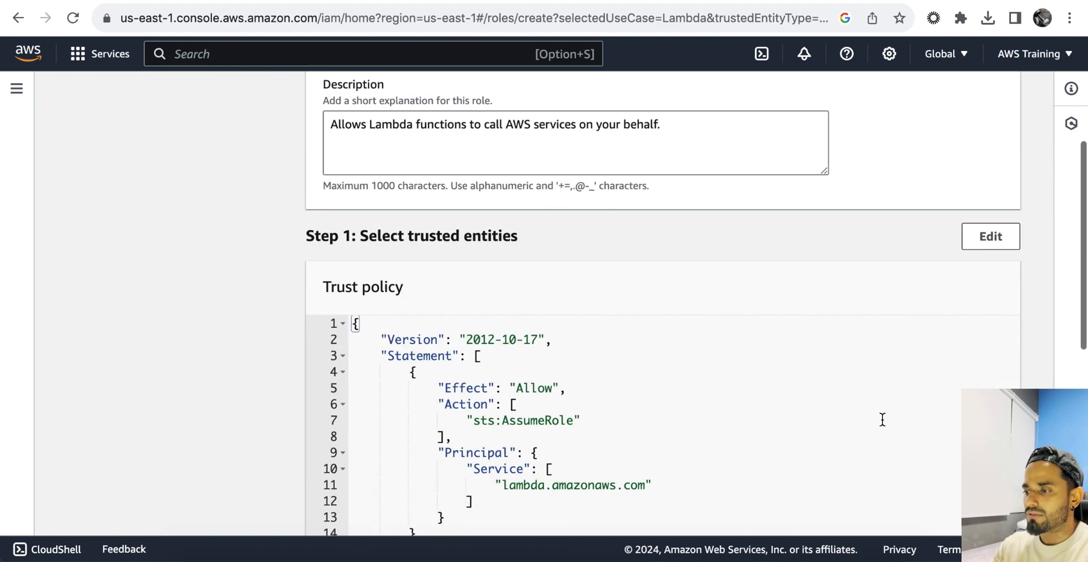
{"action": "scroll", "coordinate": [883, 420], "scroll_direction": "down", "scroll_amount": 7}
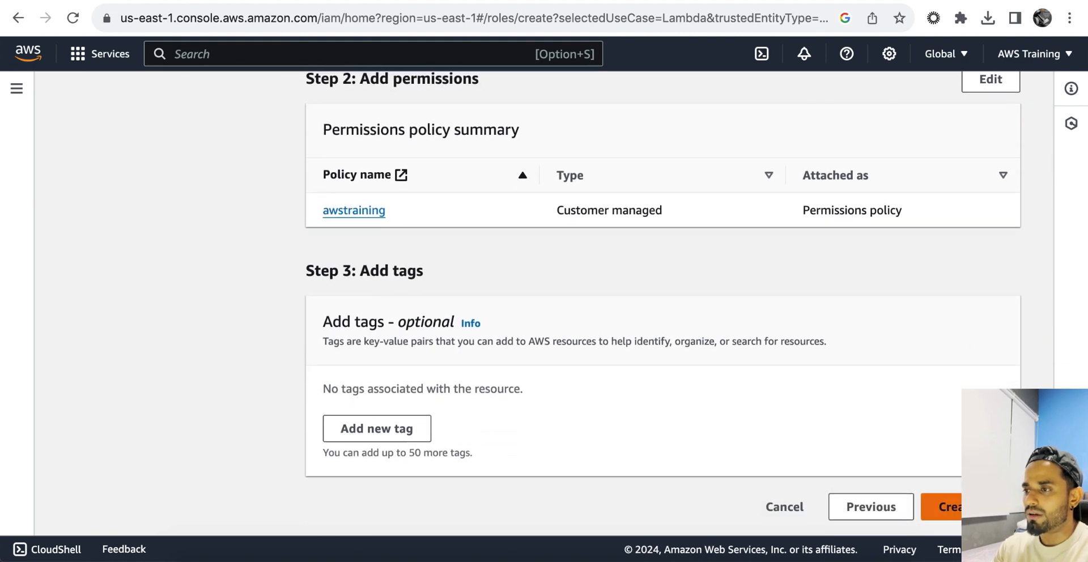
{"action": "left_click", "coordinate": [943, 506]}
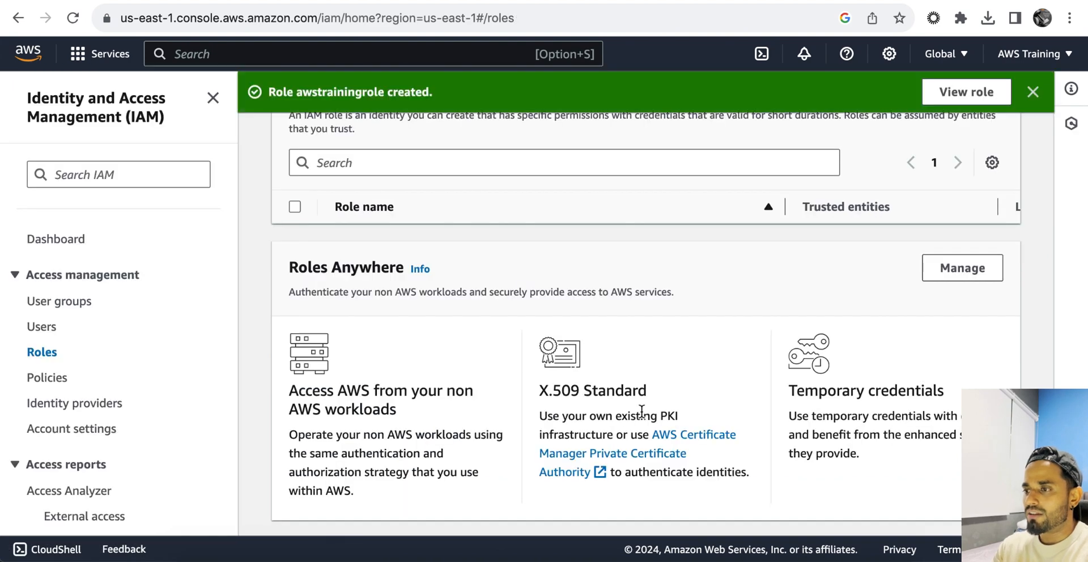
Step: Search the roles list for "awstraining" to find the new role
{"action": "scroll", "coordinate": [474, 308], "scroll_direction": "up", "scroll_amount": 10}
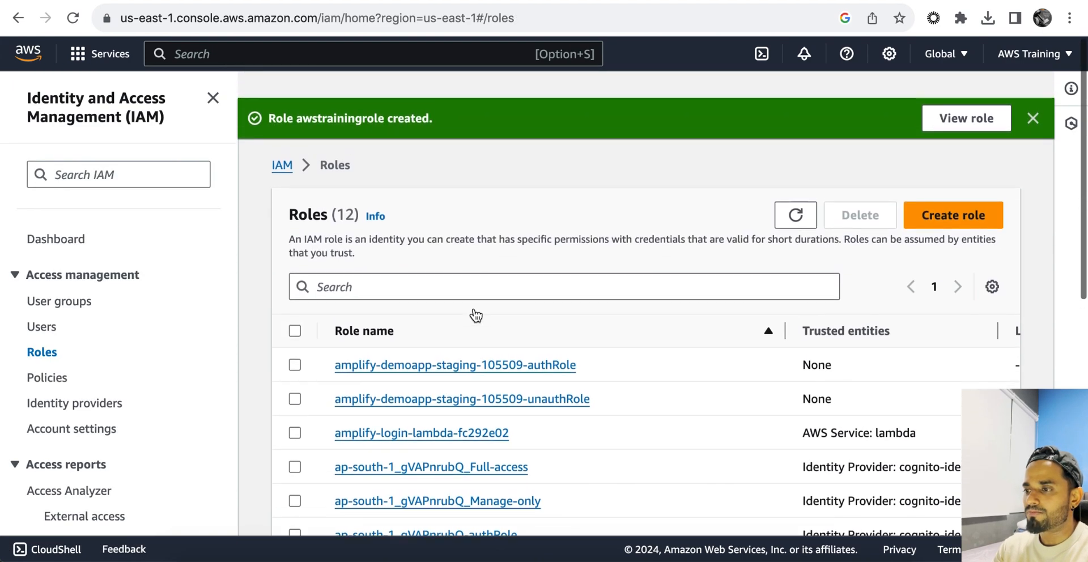
{"action": "left_click", "coordinate": [363, 264]}
{"action": "type", "text": "awstraining"}
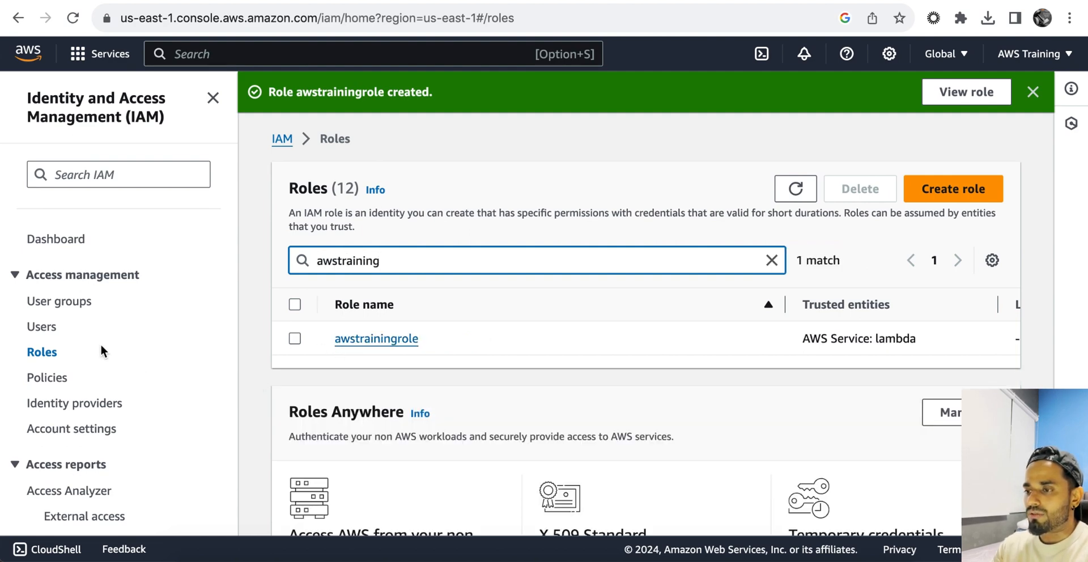
Step: Open the user groups list, start creating a new user group and name it awstraininggroup
{"action": "left_click", "coordinate": [65, 305]}
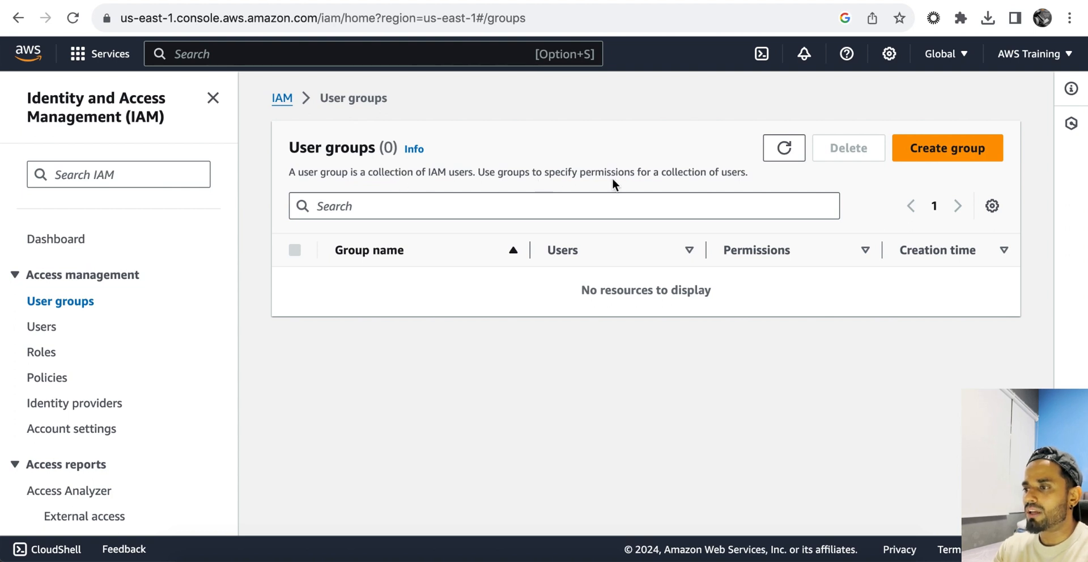
{"action": "left_click", "coordinate": [939, 150]}
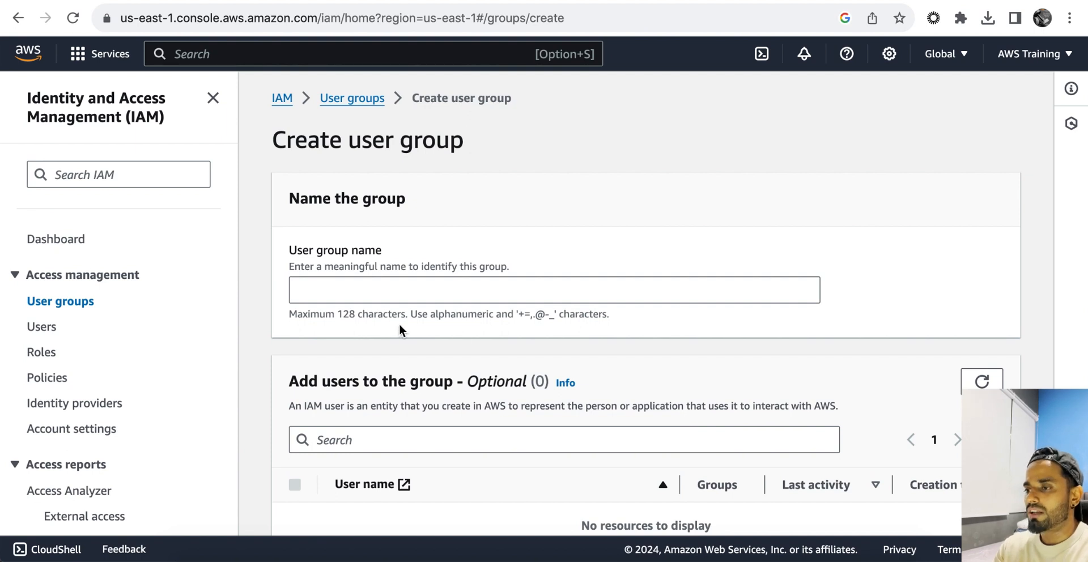
{"action": "left_click", "coordinate": [342, 287]}
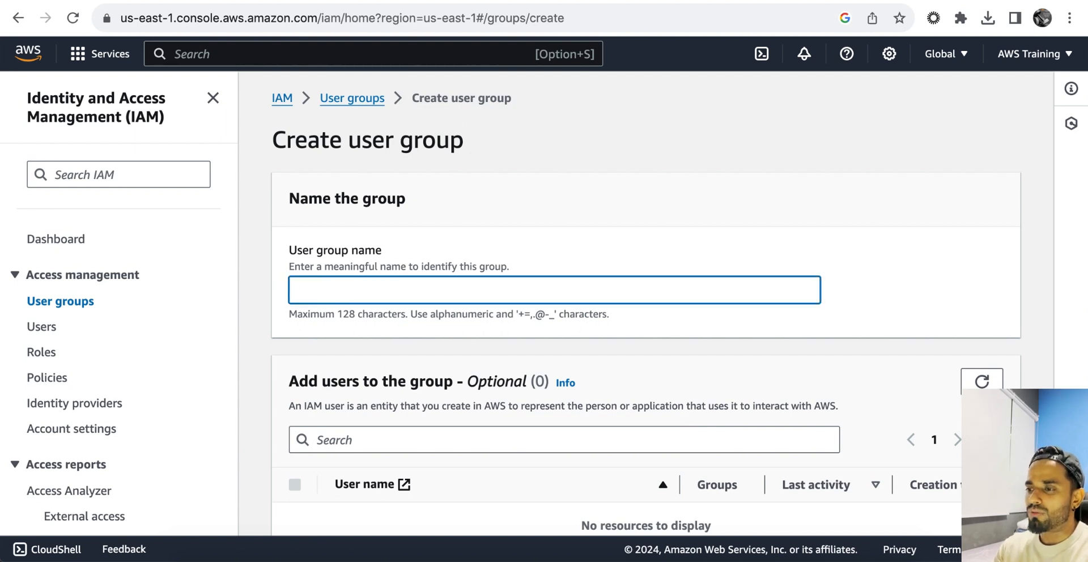
{"action": "type", "text": "awstraining"}
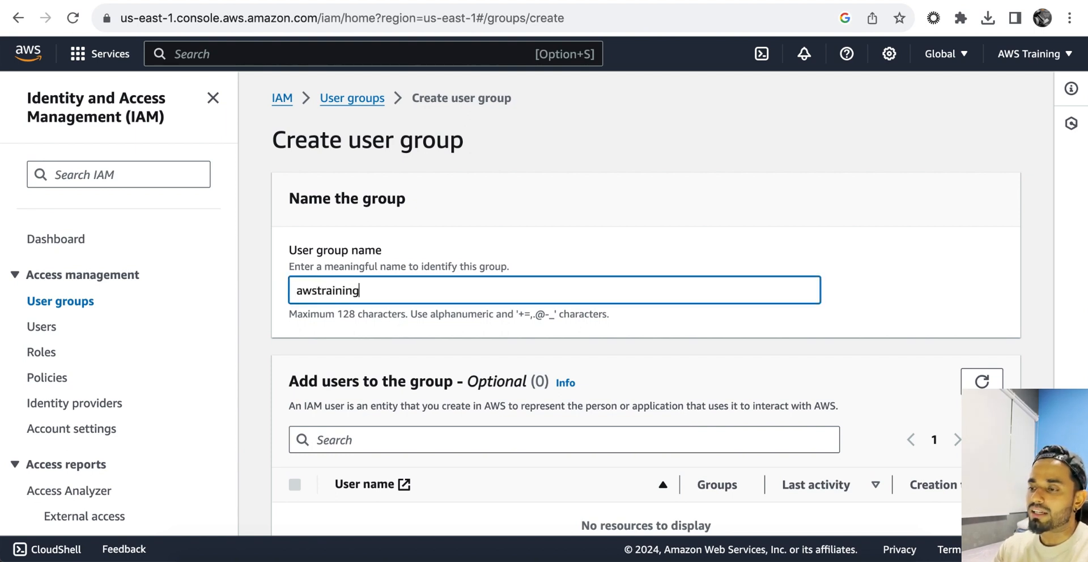
{"action": "type", "text": "grou"}
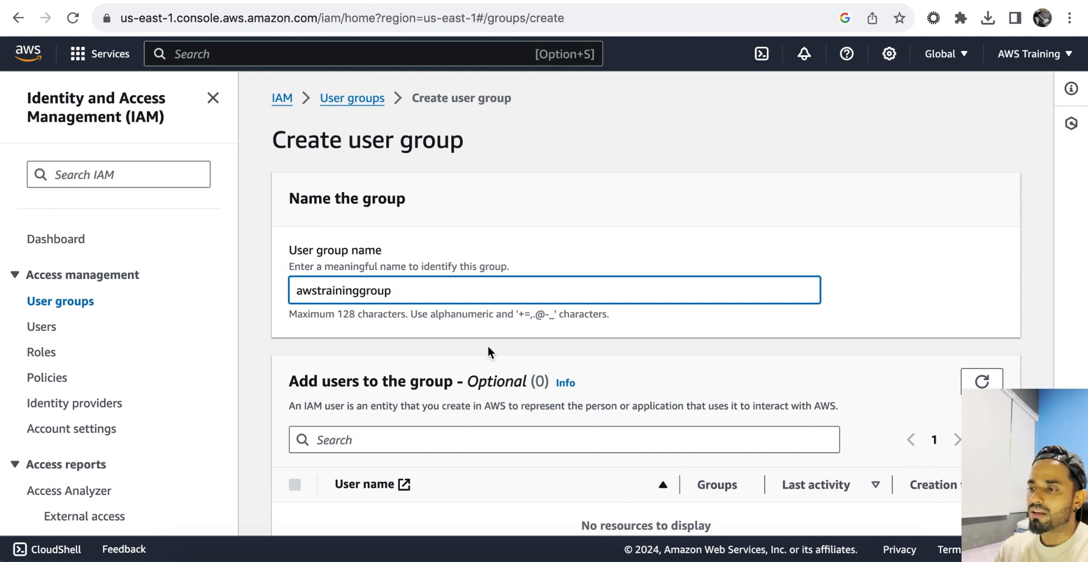
{"action": "type", "text": "p"}
Step: Search the permissions policies for "awstr", attach the customer managed awstraining policy to the group and create the group
{"action": "scroll", "coordinate": [488, 351], "scroll_direction": "down", "scroll_amount": 3}
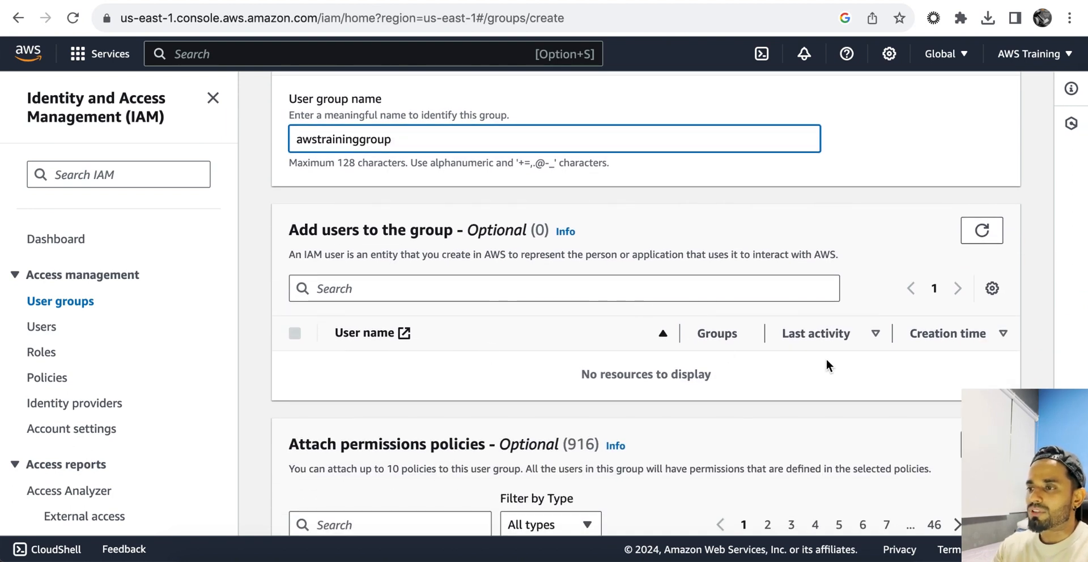
{"action": "scroll", "coordinate": [597, 398], "scroll_direction": "down", "scroll_amount": 3}
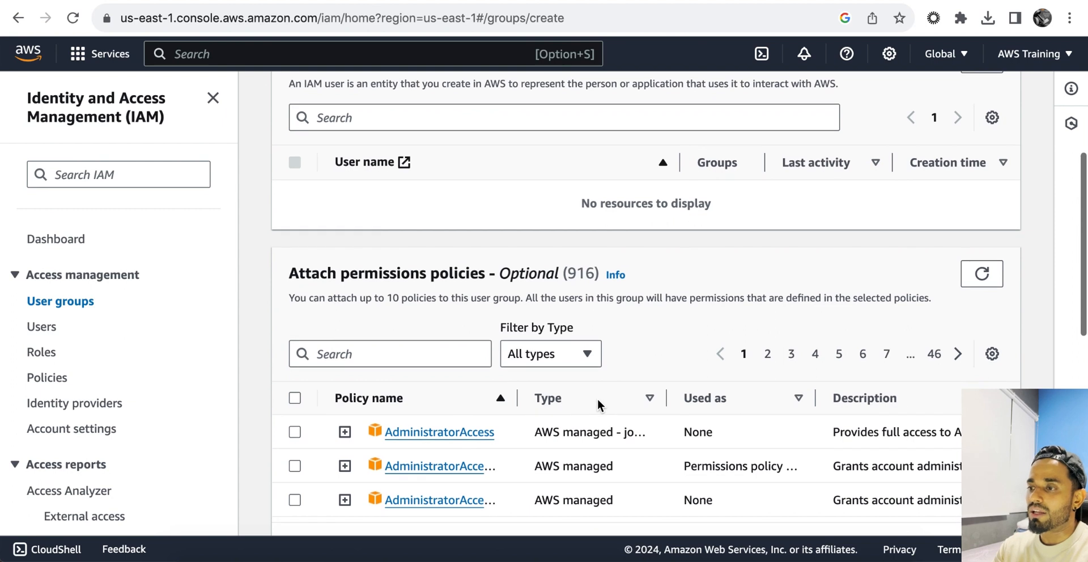
{"action": "scroll", "coordinate": [597, 399], "scroll_direction": "up", "scroll_amount": 1}
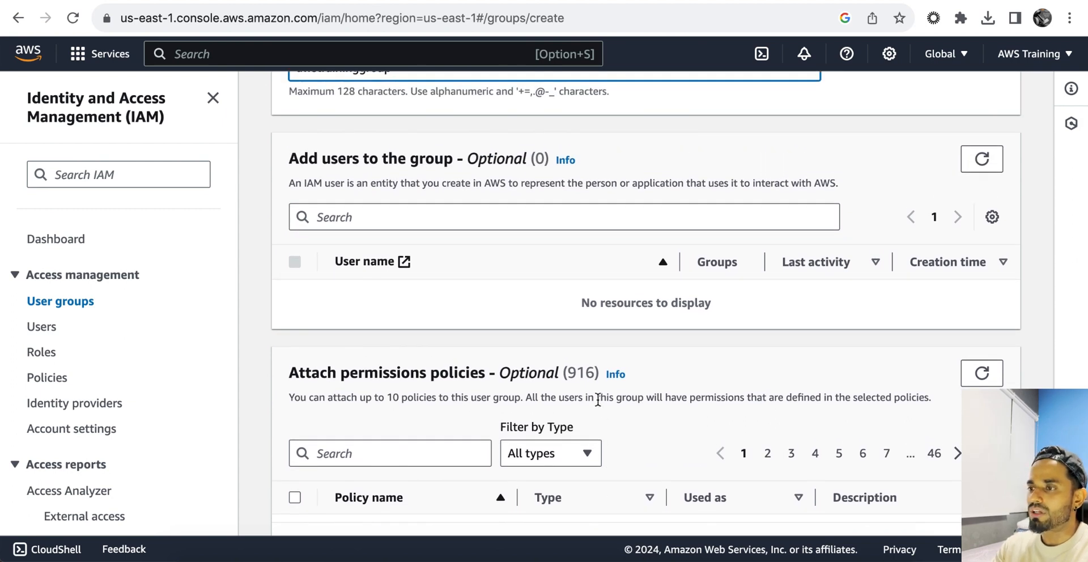
{"action": "scroll", "coordinate": [598, 399], "scroll_direction": "down", "scroll_amount": 3}
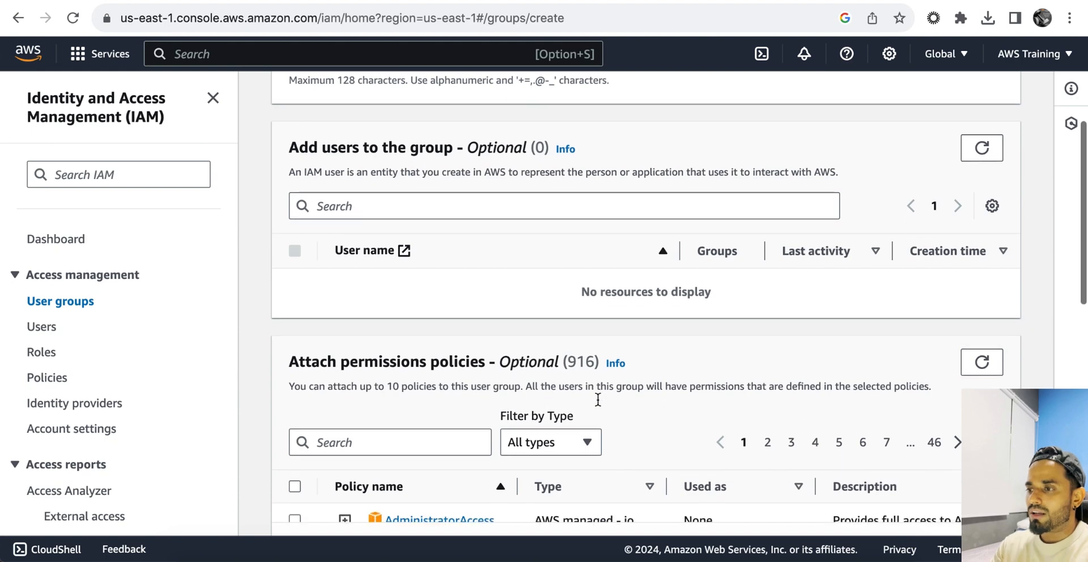
{"action": "scroll", "coordinate": [597, 399], "scroll_direction": "down", "scroll_amount": 2}
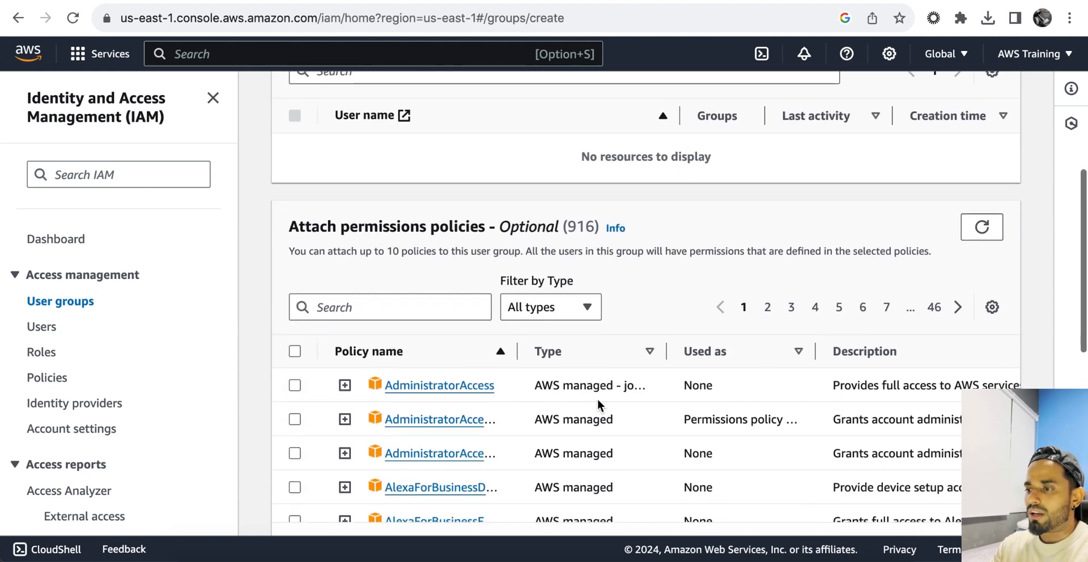
{"action": "left_click", "coordinate": [337, 204]}
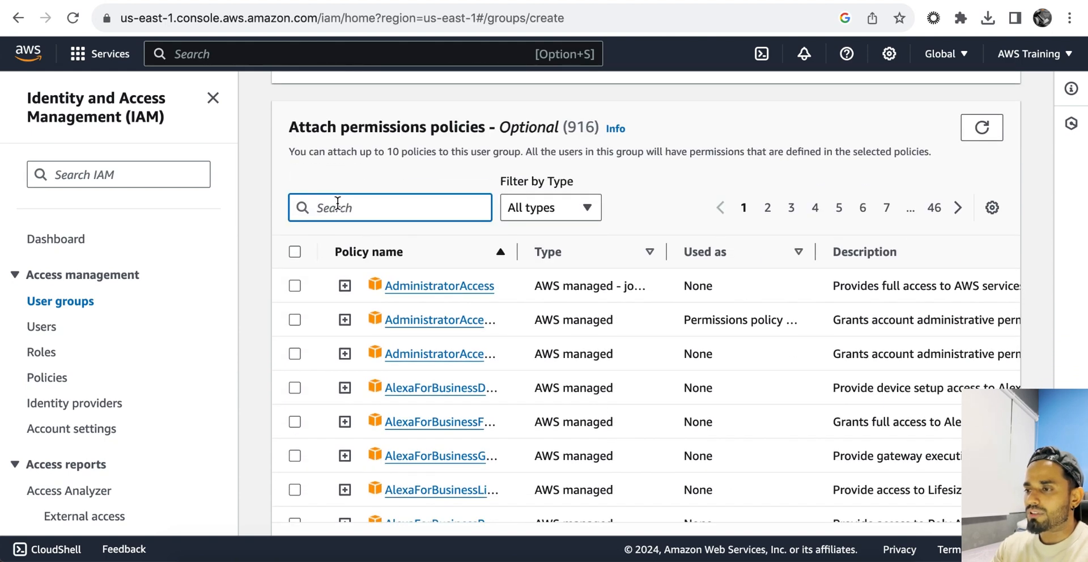
{"action": "type", "text": "awstr"}
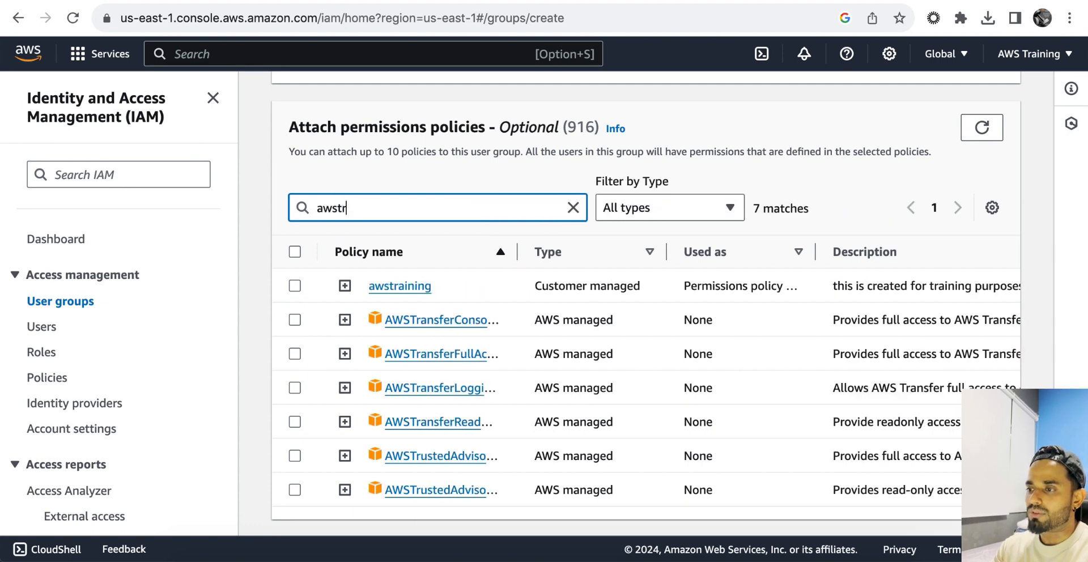
{"action": "left_click", "coordinate": [295, 285]}
{"action": "scroll", "coordinate": [663, 273], "scroll_direction": "down", "scroll_amount": 1}
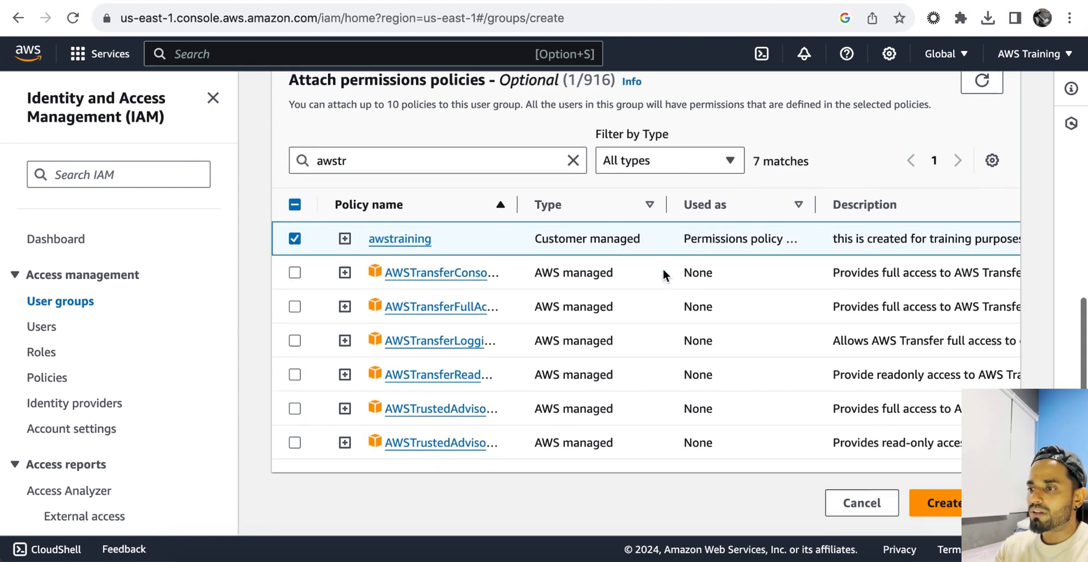
{"action": "left_click", "coordinate": [935, 496]}
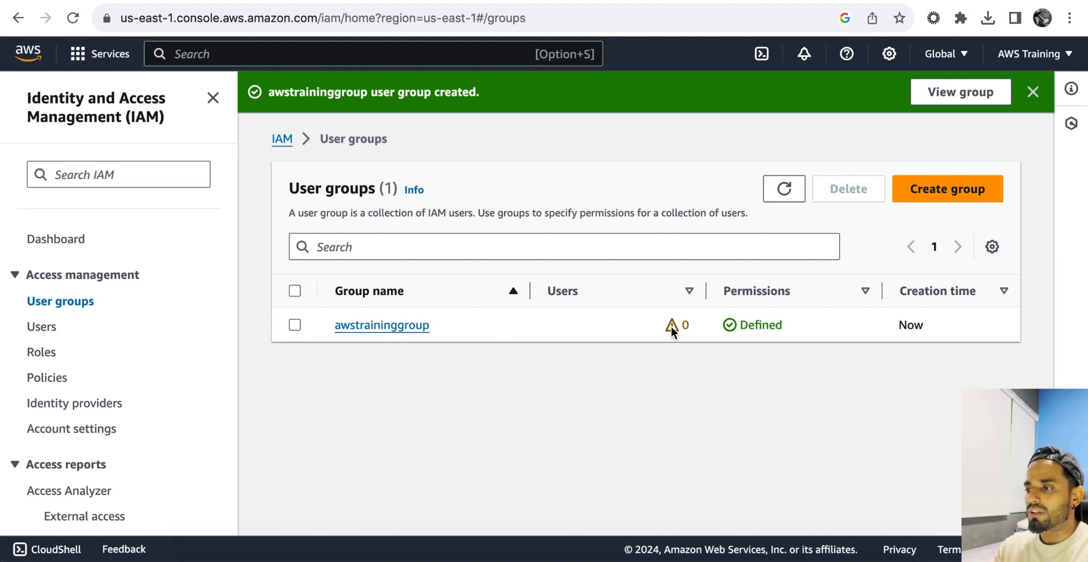
Step: Start creating a new IAM user named awstrainer without console access and continue to the permissions settings
{"action": "left_click", "coordinate": [42, 328]}
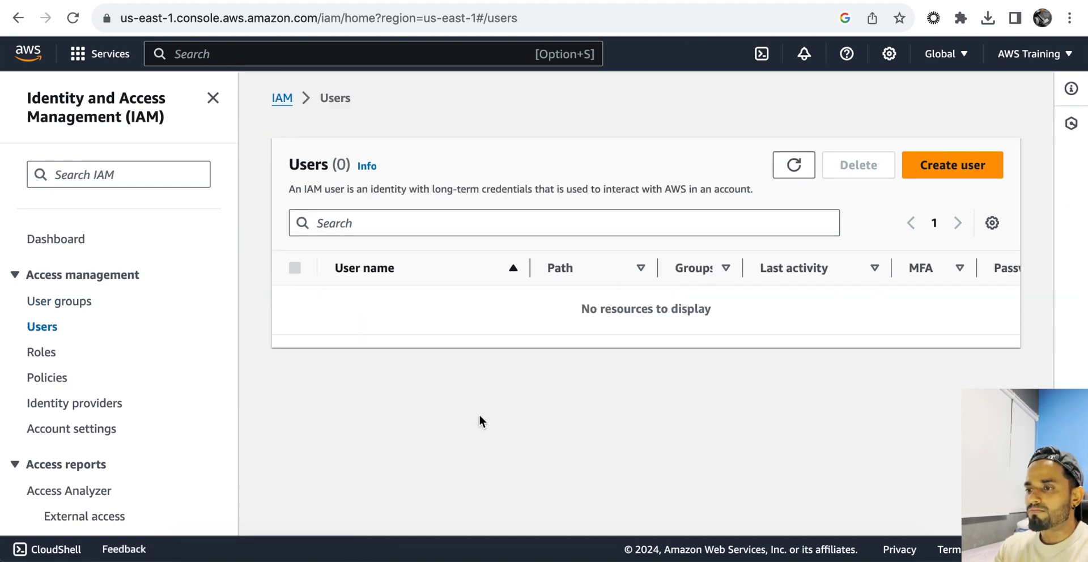
{"action": "left_click", "coordinate": [961, 162]}
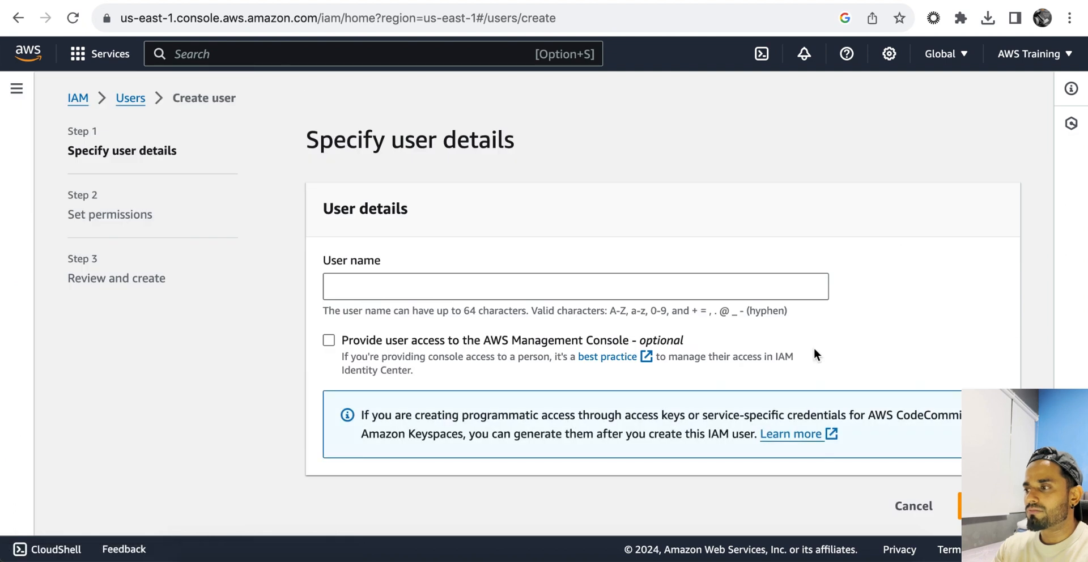
{"action": "left_click", "coordinate": [520, 285]}
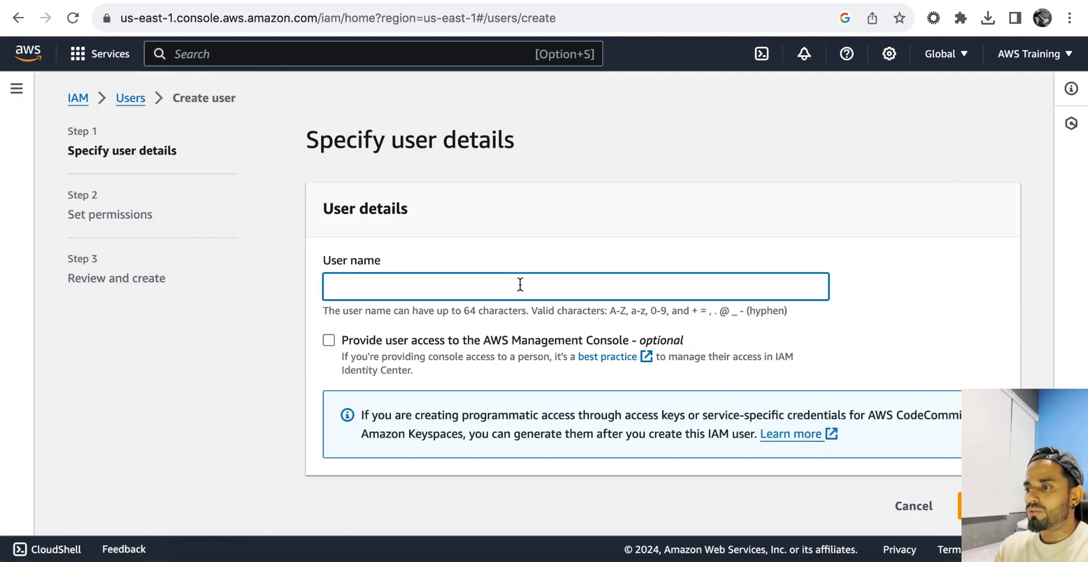
{"action": "type", "text": "aws"}
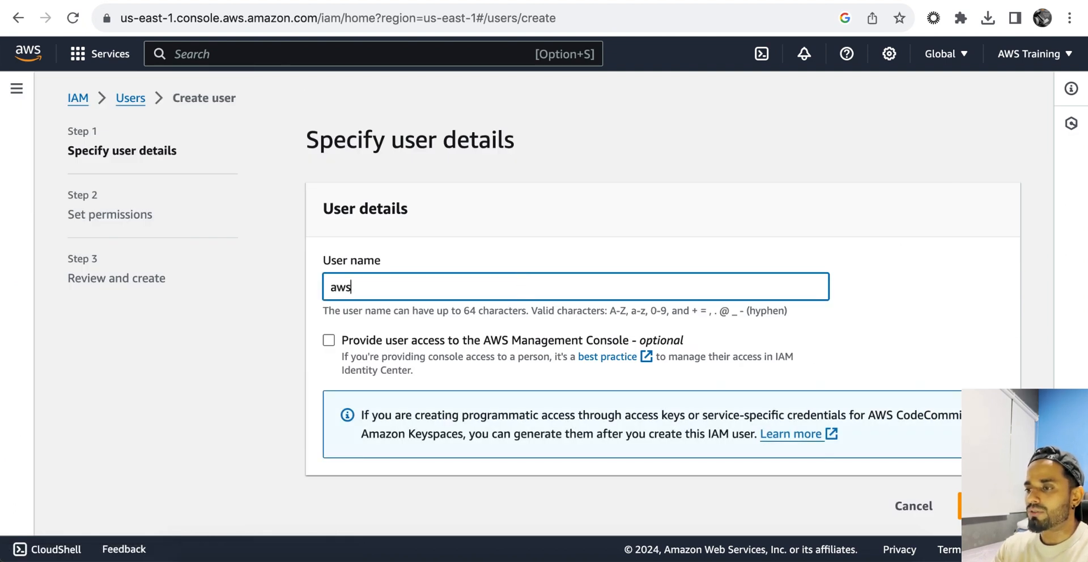
{"action": "type", "text": "trainer"}
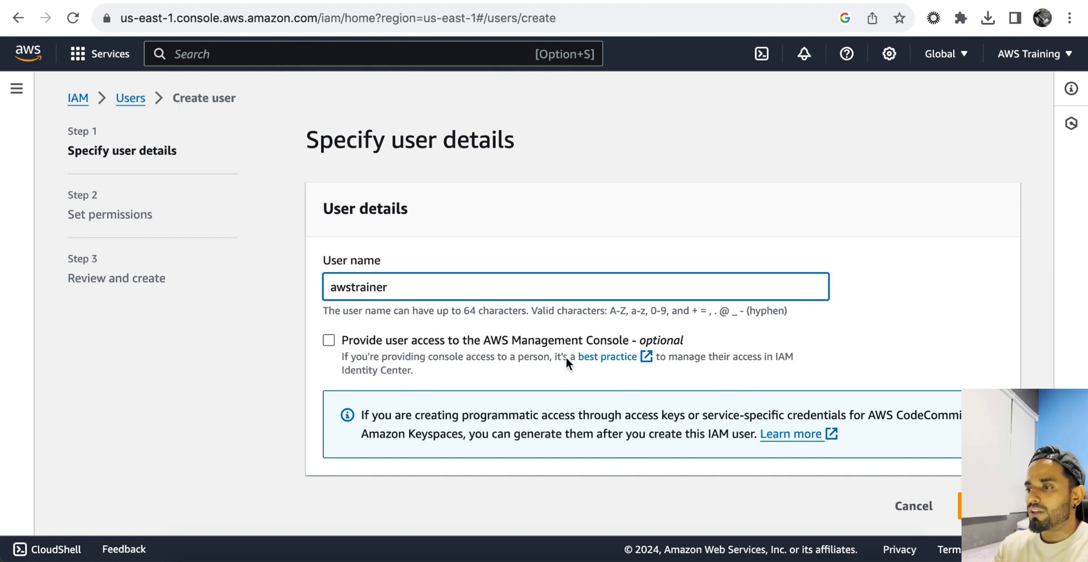
{"action": "scroll", "coordinate": [549, 375], "scroll_direction": "down", "scroll_amount": 1}
{"action": "scroll", "coordinate": [548, 375], "scroll_direction": "down", "scroll_amount": 1}
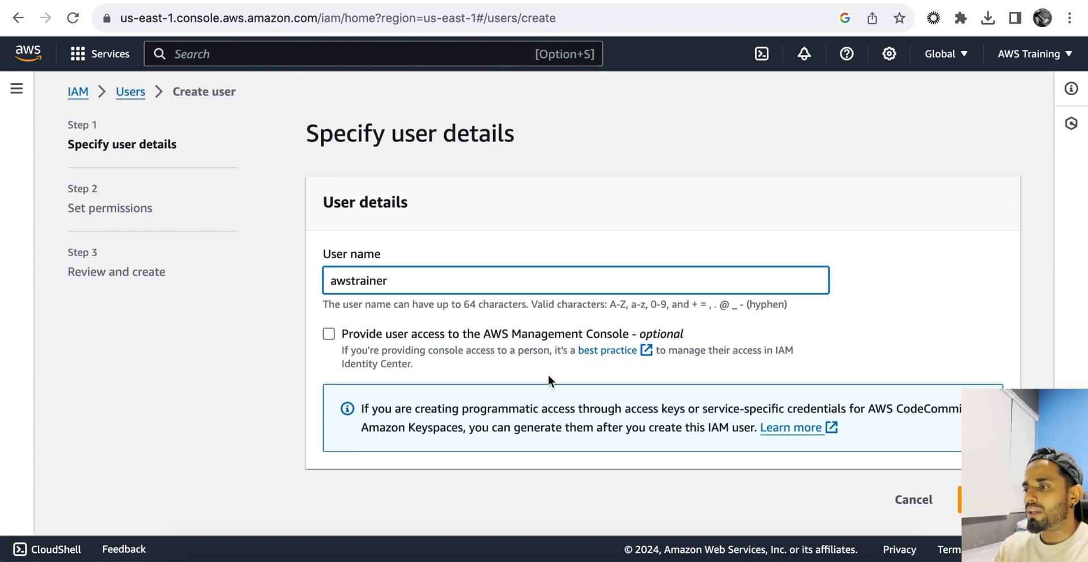
{"action": "scroll", "coordinate": [548, 375], "scroll_direction": "up", "scroll_amount": 1}
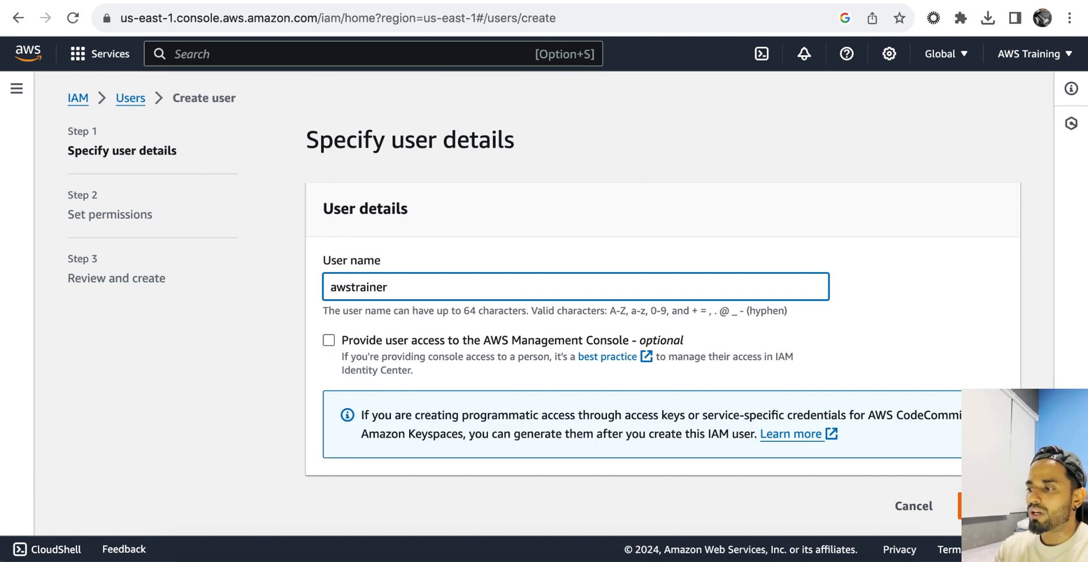
{"action": "left_click", "coordinate": [988, 506]}
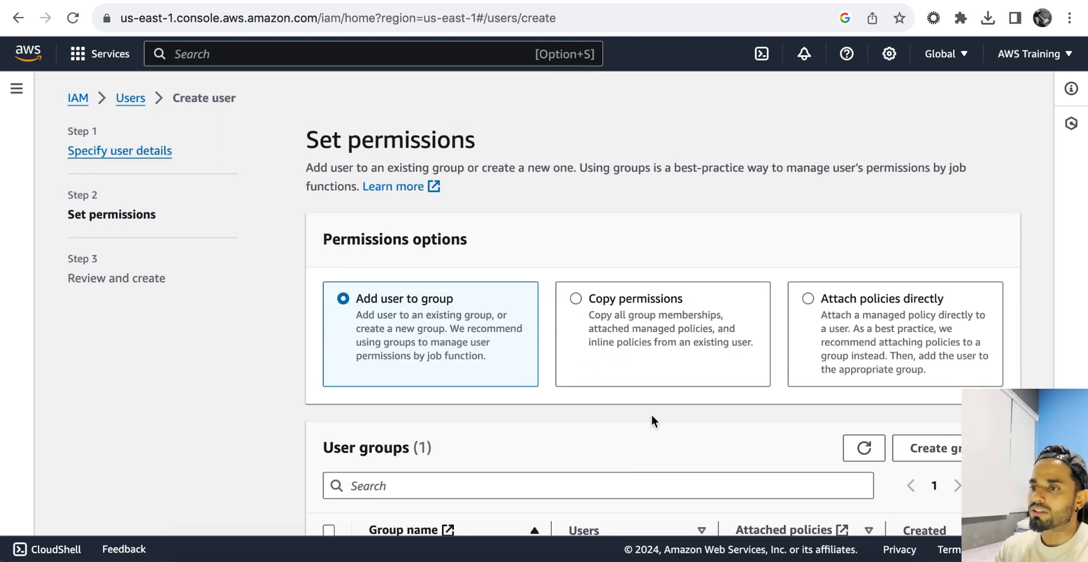
Step: Add the new user to the existing awstraininggroup user group
{"action": "scroll", "coordinate": [581, 453], "scroll_direction": "down", "scroll_amount": 4}
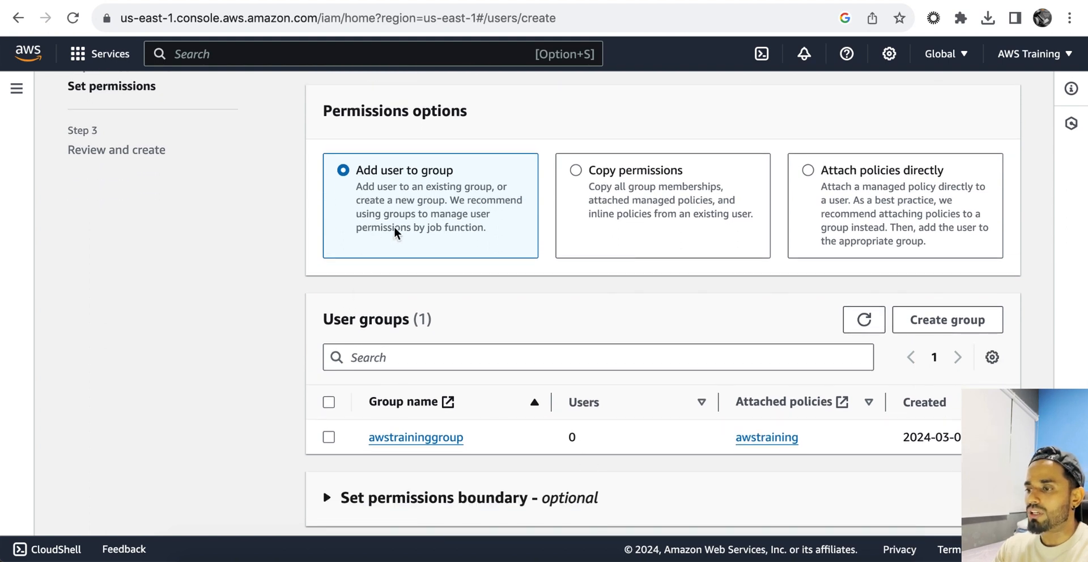
{"action": "left_click", "coordinate": [328, 437]}
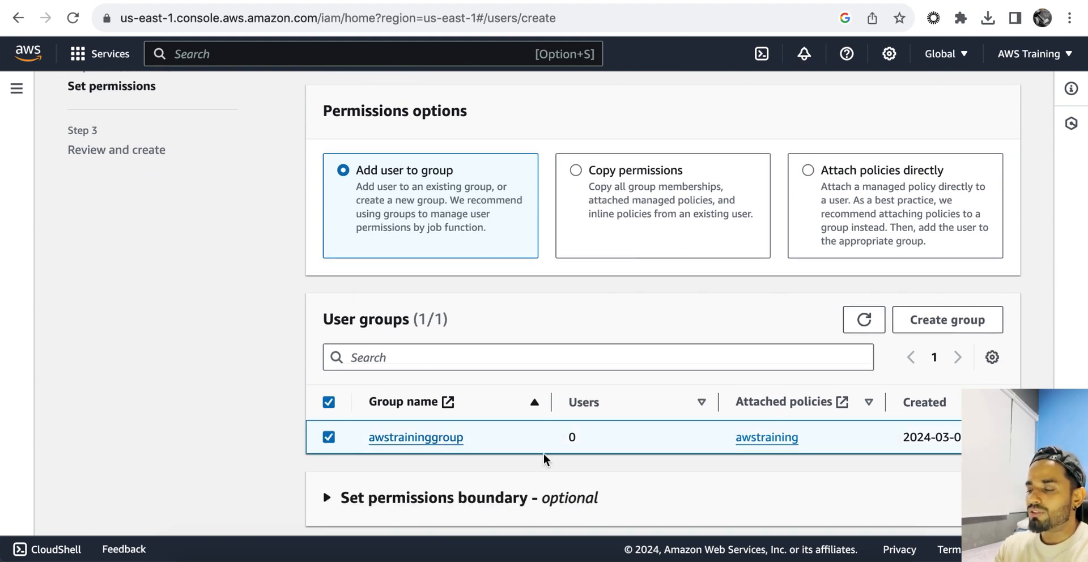
{"action": "scroll", "coordinate": [602, 485], "scroll_direction": "down", "scroll_amount": 2}
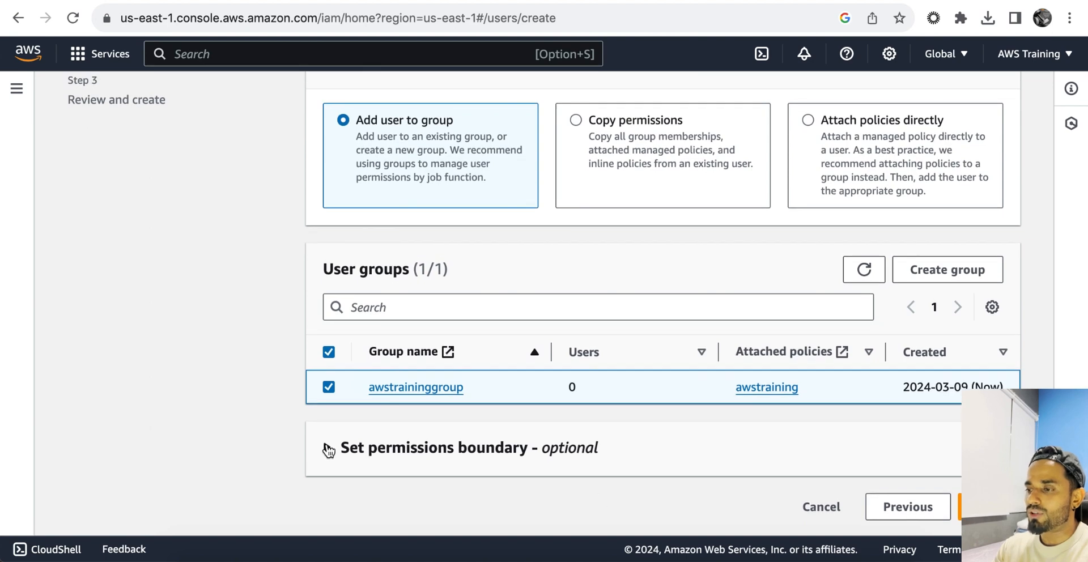
Step: Try out the optional permissions boundary by searching its policies for "awstr", and leave the boundary disabled
{"action": "left_click", "coordinate": [328, 449]}
{"action": "scroll", "coordinate": [548, 474], "scroll_direction": "down", "scroll_amount": 4}
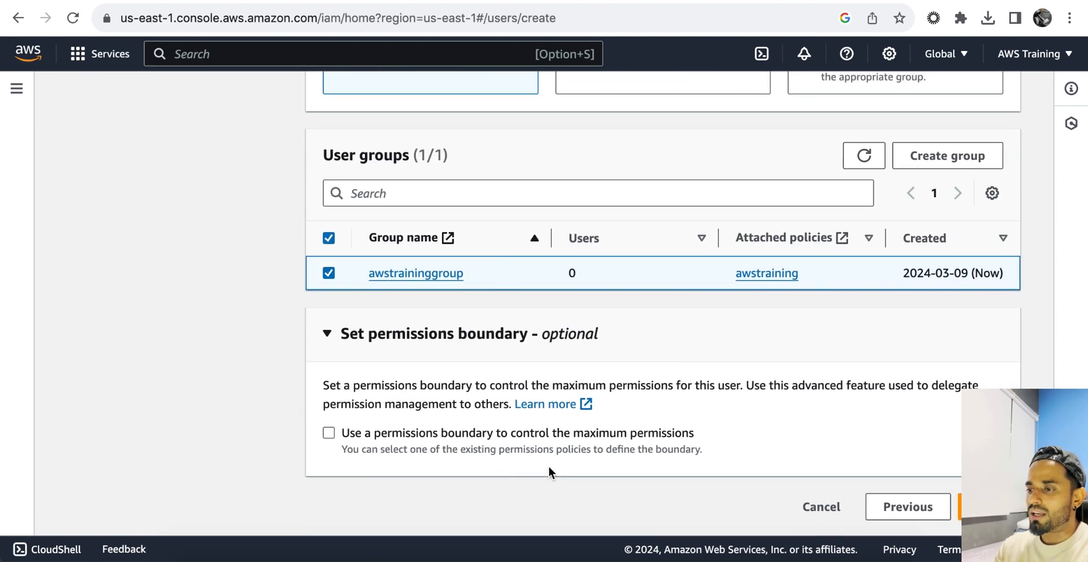
{"action": "left_click", "coordinate": [328, 433]}
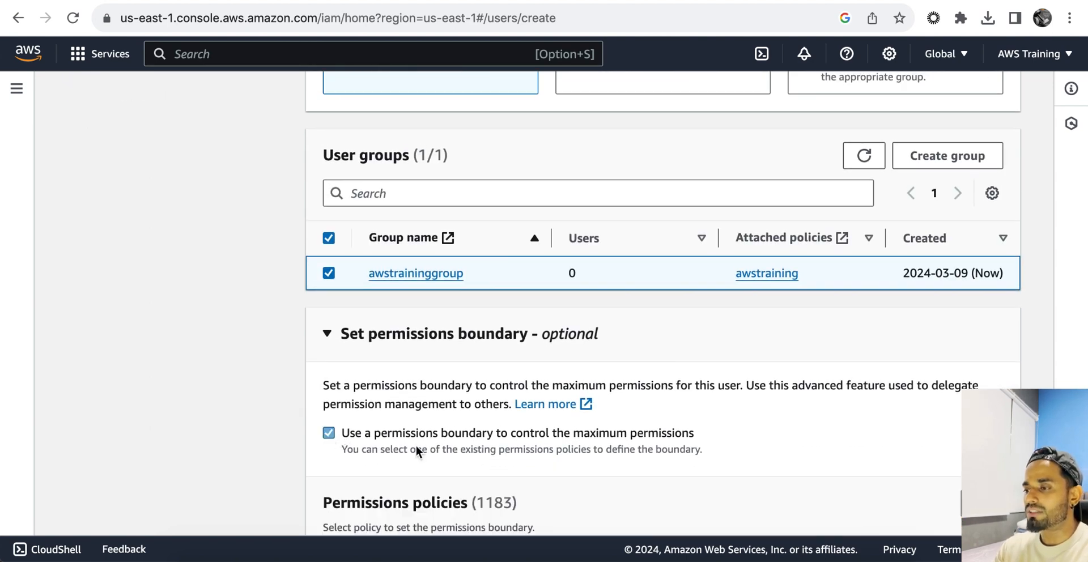
{"action": "scroll", "coordinate": [419, 447], "scroll_direction": "down", "scroll_amount": 4}
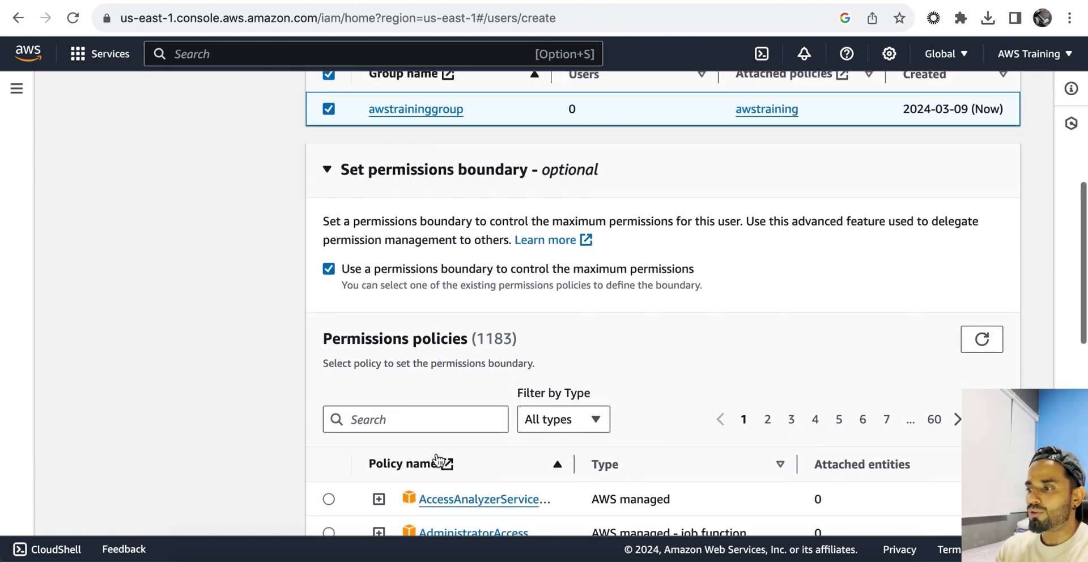
{"action": "scroll", "coordinate": [436, 457], "scroll_direction": "down", "scroll_amount": 4}
{"action": "scroll", "coordinate": [438, 460], "scroll_direction": "up", "scroll_amount": 1}
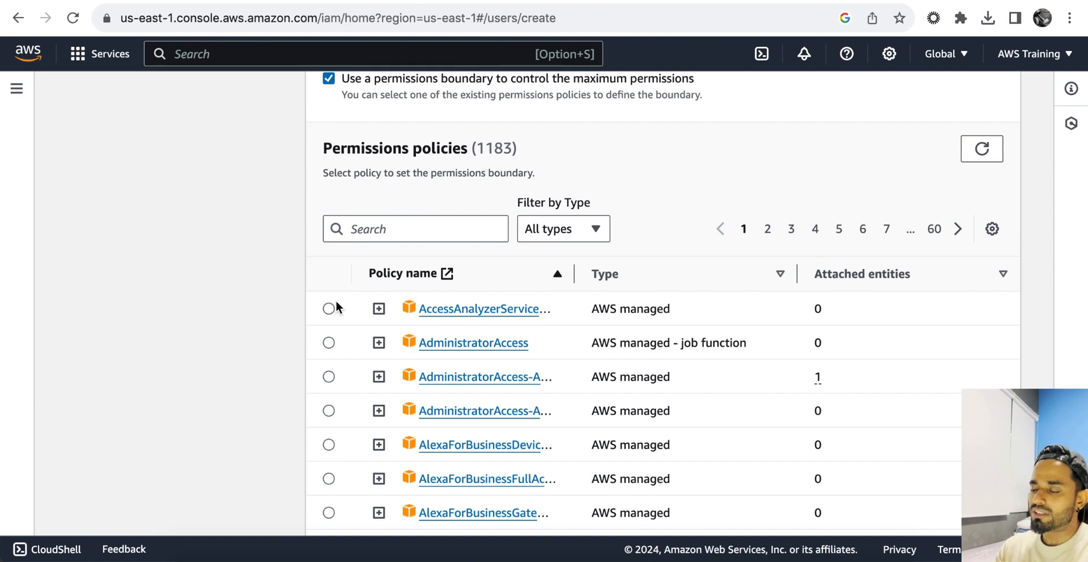
{"action": "left_click", "coordinate": [367, 231]}
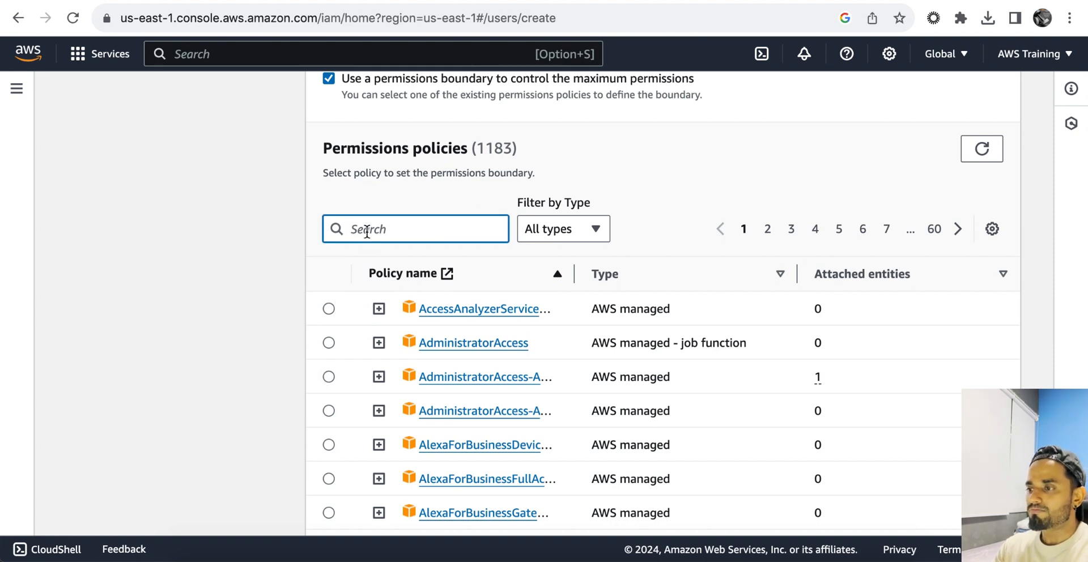
{"action": "type", "text": "aws"}
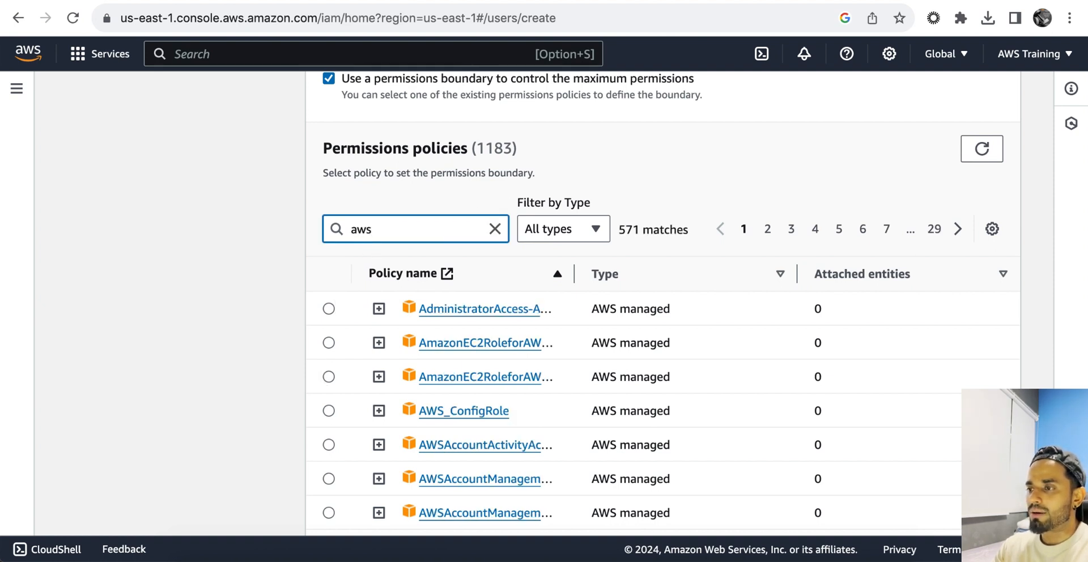
{"action": "type", "text": "tr"}
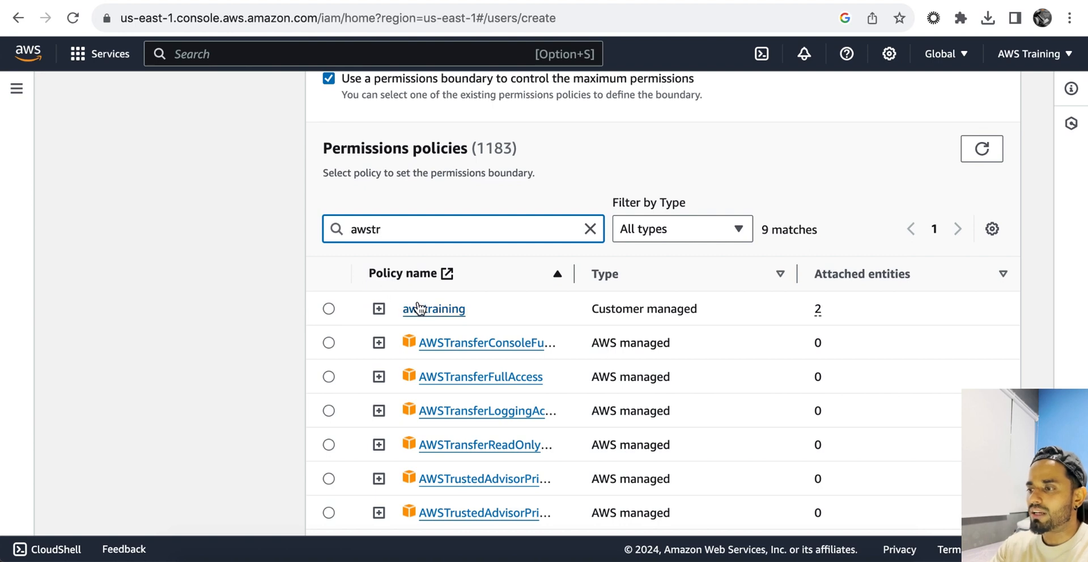
{"action": "scroll", "coordinate": [422, 202], "scroll_direction": "up", "scroll_amount": 4}
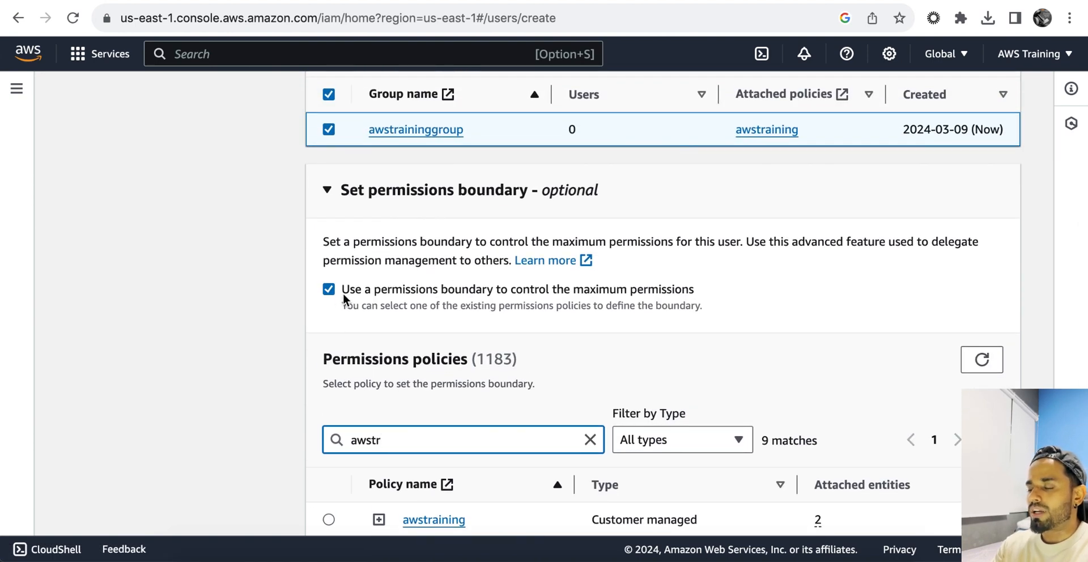
{"action": "left_click", "coordinate": [329, 289]}
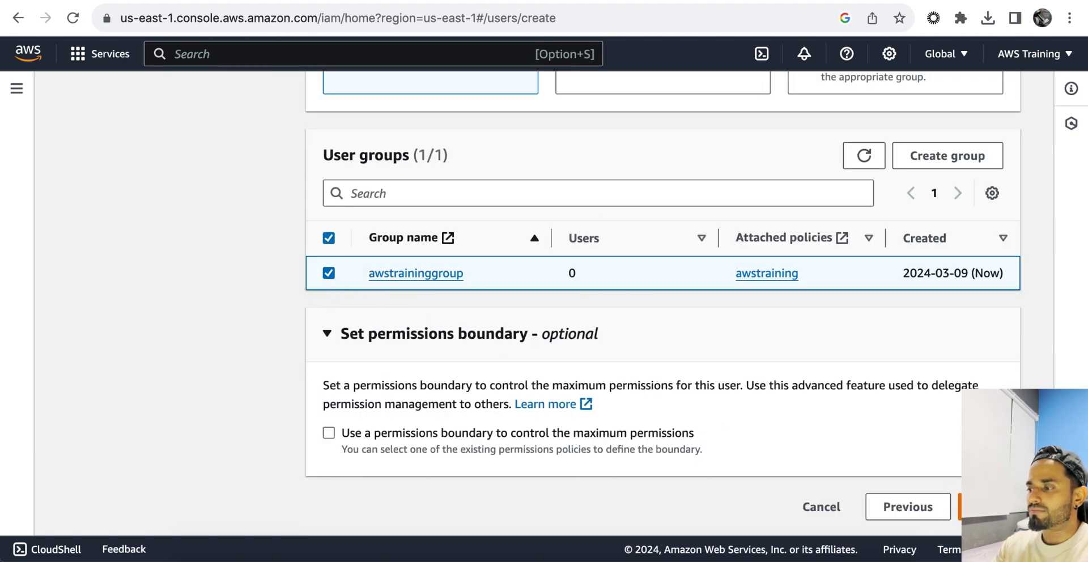
Step: Continue to the review page, check the user details and permissions summary, and create the user
{"action": "left_click", "coordinate": [964, 507]}
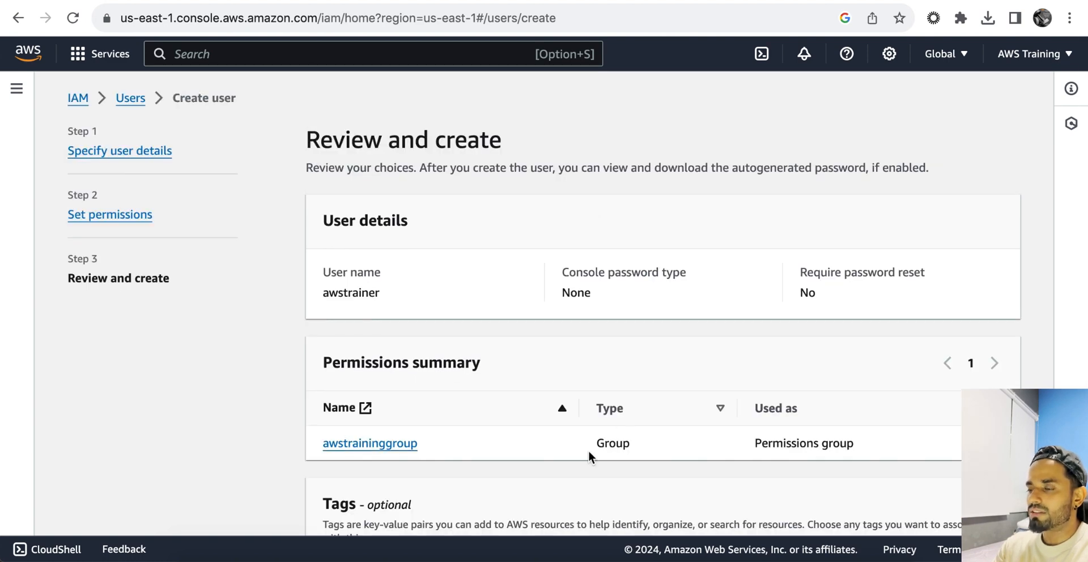
{"action": "scroll", "coordinate": [588, 453], "scroll_direction": "down", "scroll_amount": 3}
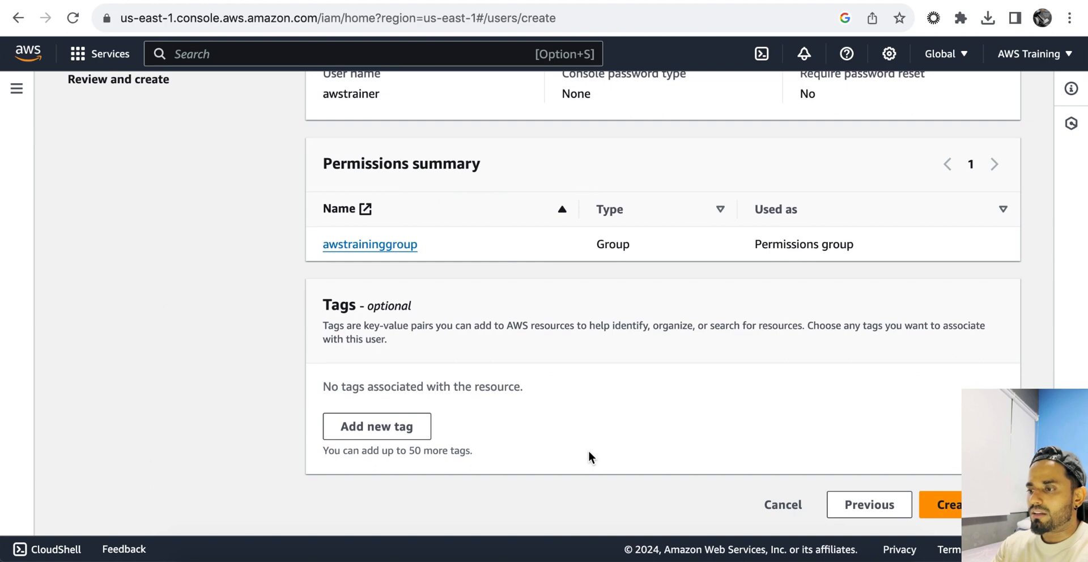
{"action": "left_click", "coordinate": [957, 503]}
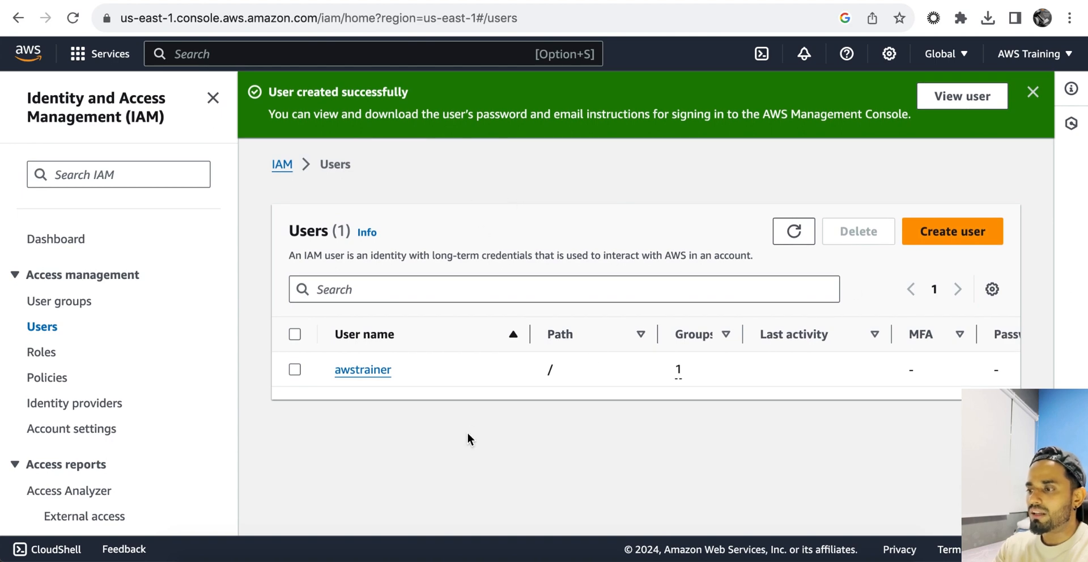
Step: Look through the form for adding an identity provider, including provider types and tags, and return to the identity providers list without adding one
{"action": "left_click", "coordinate": [69, 408]}
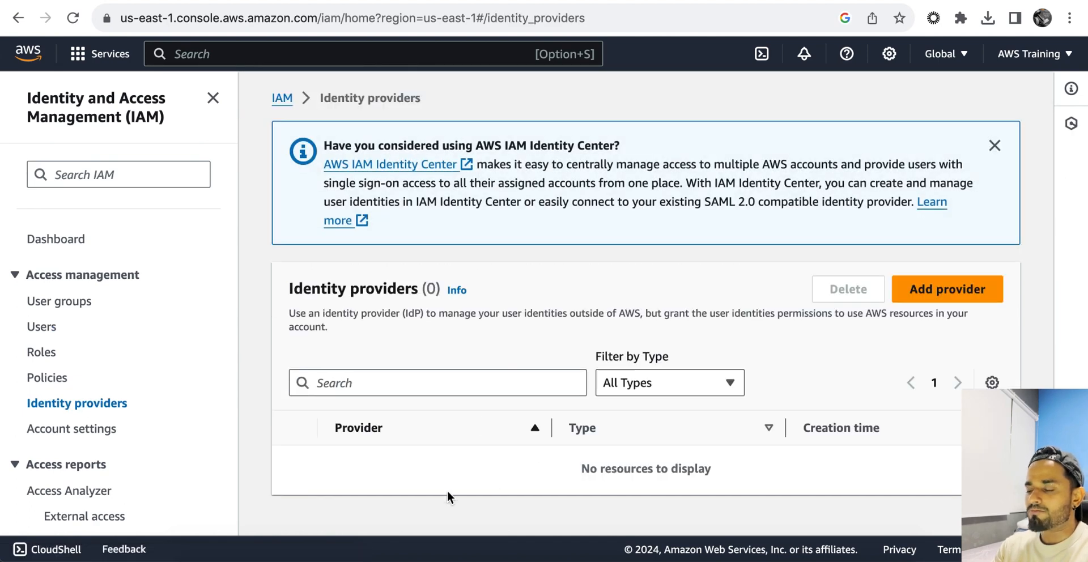
{"action": "left_click", "coordinate": [950, 297]}
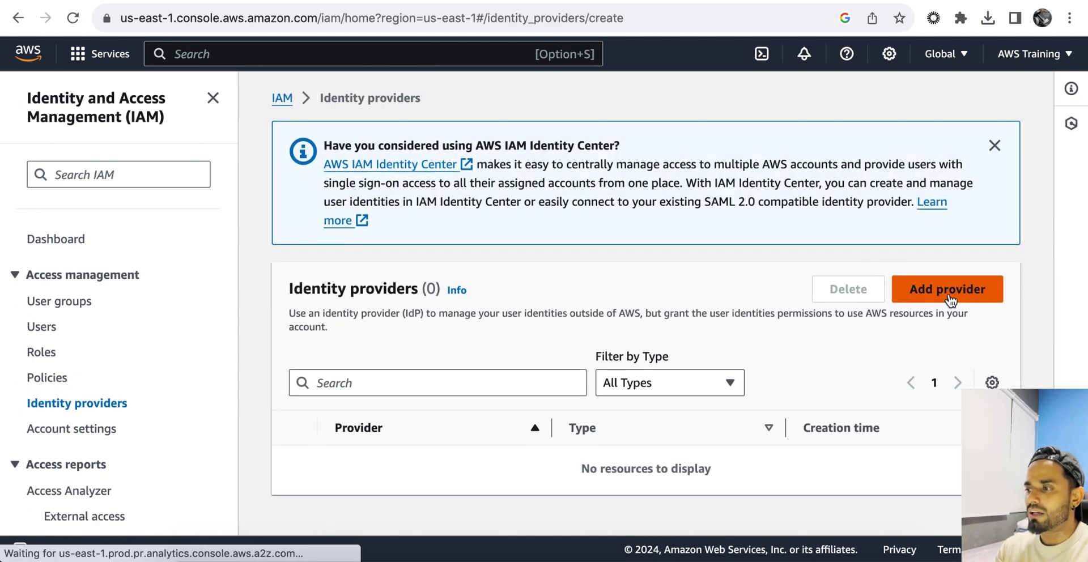
{"action": "scroll", "coordinate": [566, 422], "scroll_direction": "down", "scroll_amount": 5}
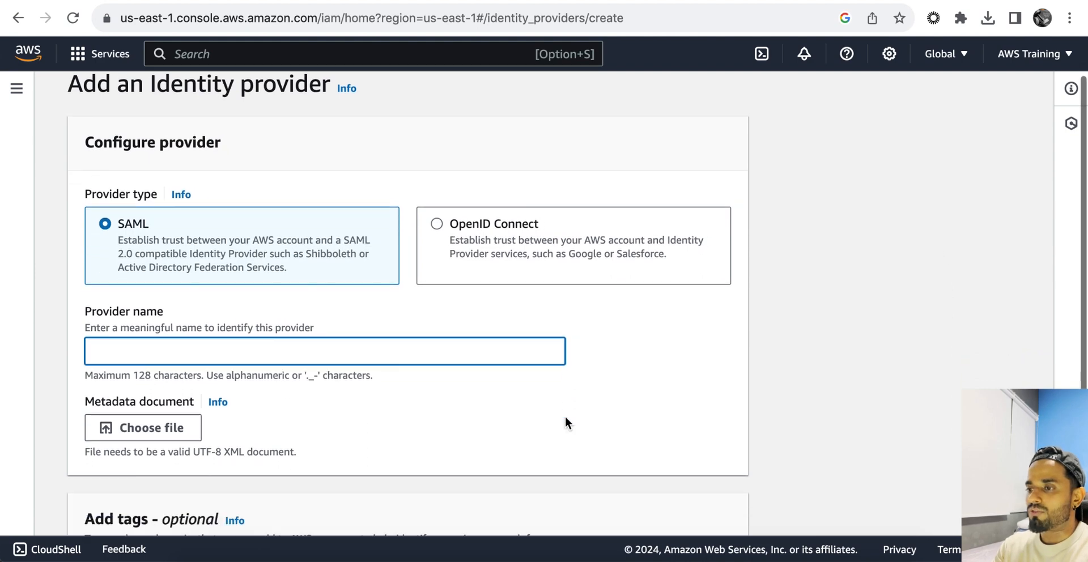
{"action": "scroll", "coordinate": [566, 416], "scroll_direction": "up", "scroll_amount": 5}
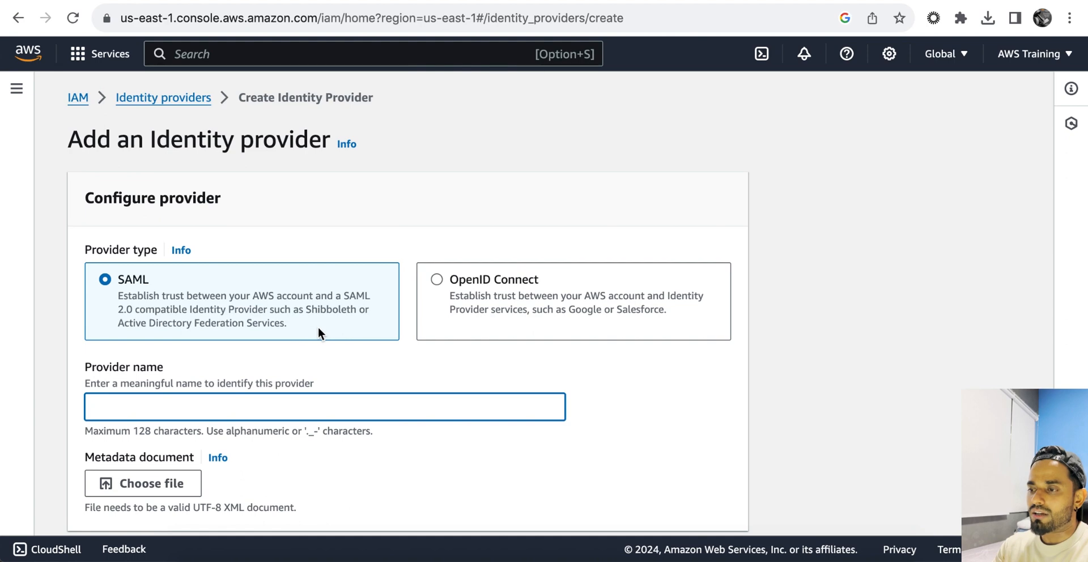
{"action": "scroll", "coordinate": [342, 374], "scroll_direction": "down", "scroll_amount": 4}
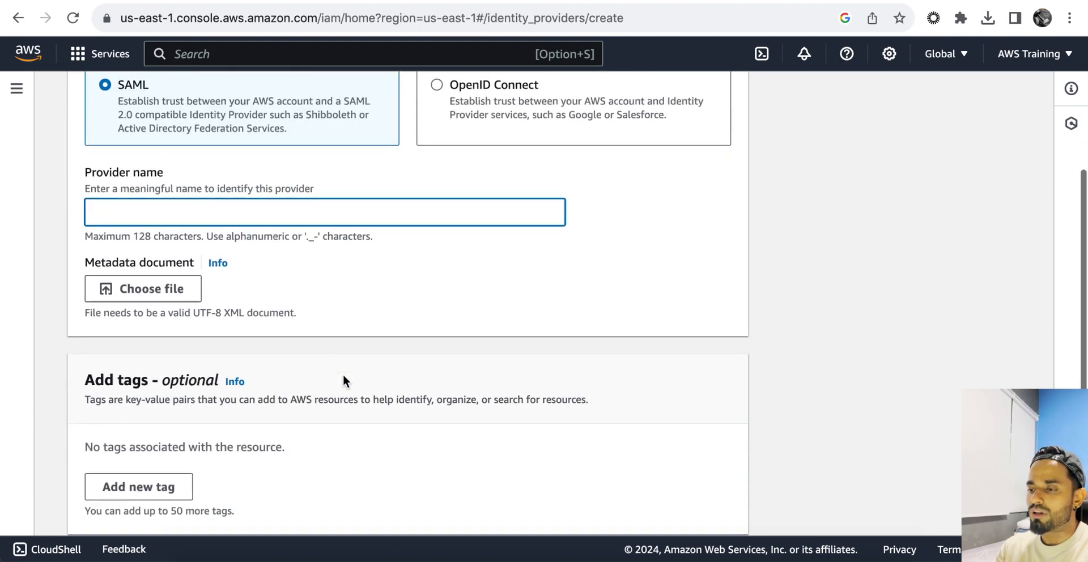
{"action": "scroll", "coordinate": [343, 375], "scroll_direction": "up", "scroll_amount": 4}
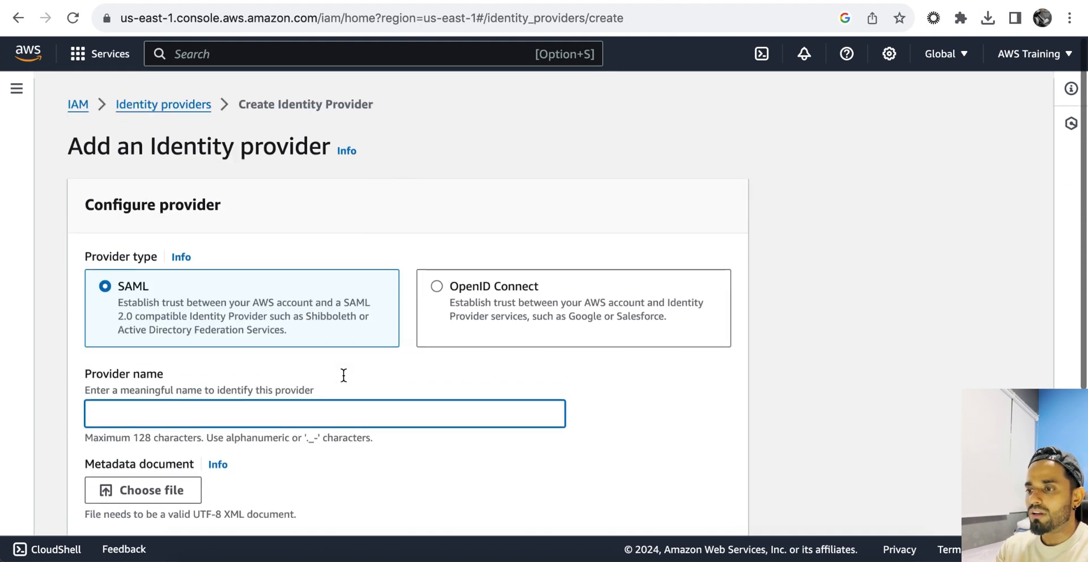
{"action": "left_click", "coordinate": [170, 106]}
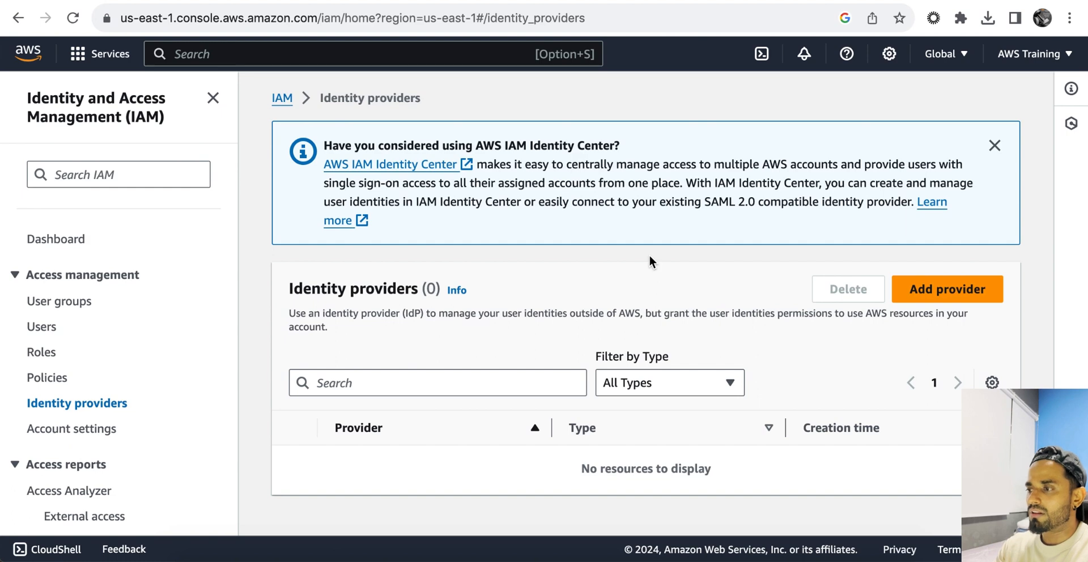
Step: Examine the IAM account settings, covering the password policy and the Security Token Service endpoints, and return to the users list
{"action": "left_click", "coordinate": [103, 433]}
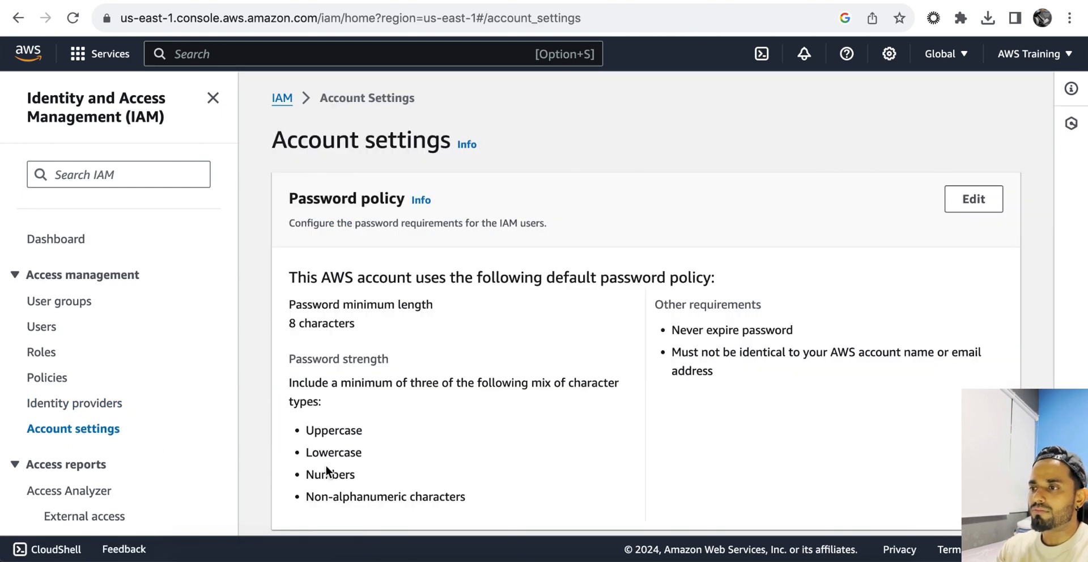
{"action": "scroll", "coordinate": [326, 468], "scroll_direction": "down", "scroll_amount": 5}
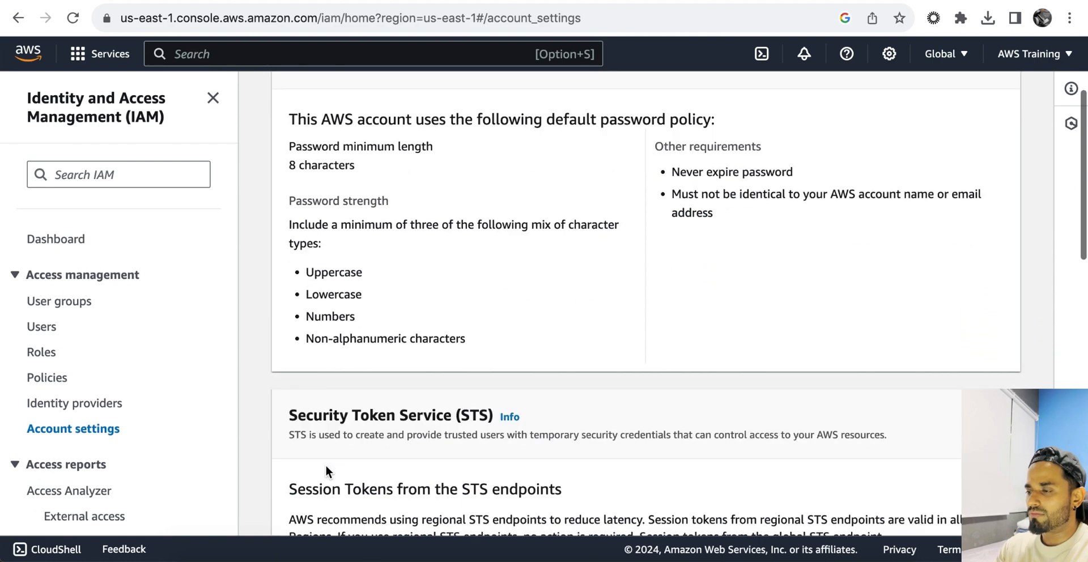
{"action": "scroll", "coordinate": [326, 464], "scroll_direction": "down", "scroll_amount": 15}
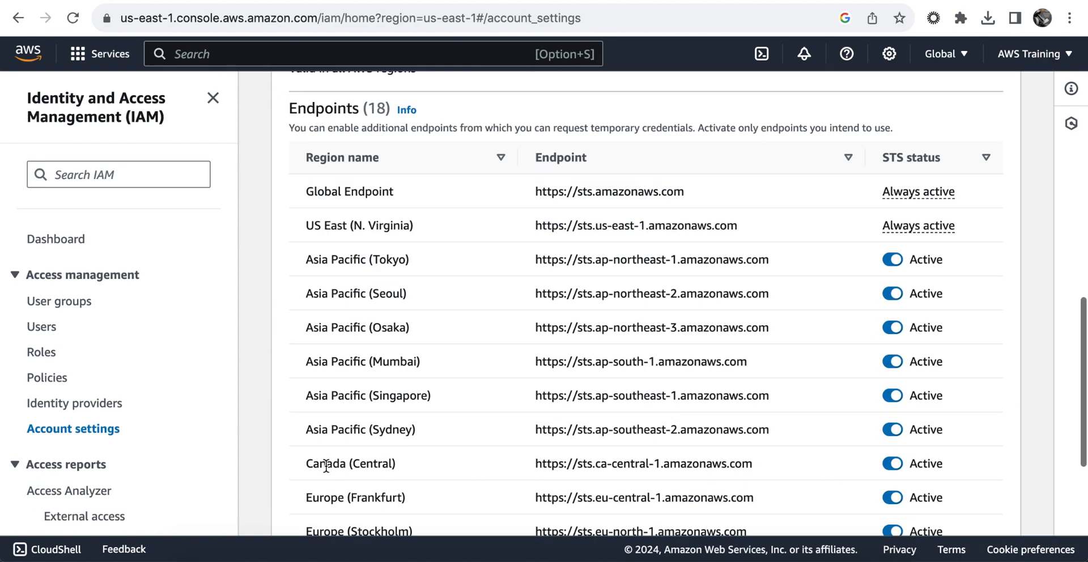
{"action": "scroll", "coordinate": [325, 464], "scroll_direction": "down", "scroll_amount": 3}
{"action": "scroll", "coordinate": [326, 464], "scroll_direction": "up", "scroll_amount": 20}
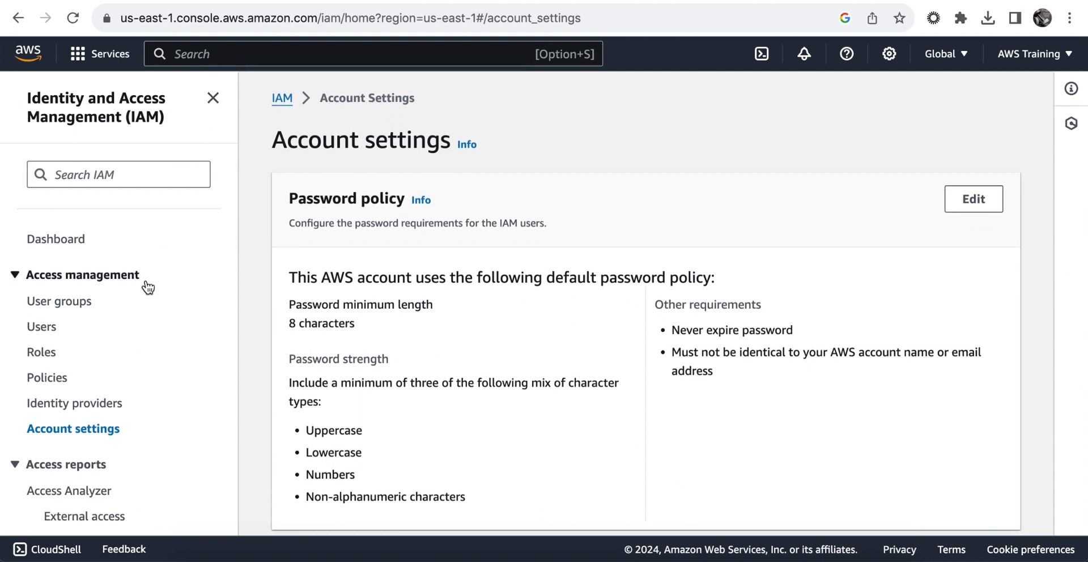
{"action": "left_click", "coordinate": [39, 327]}
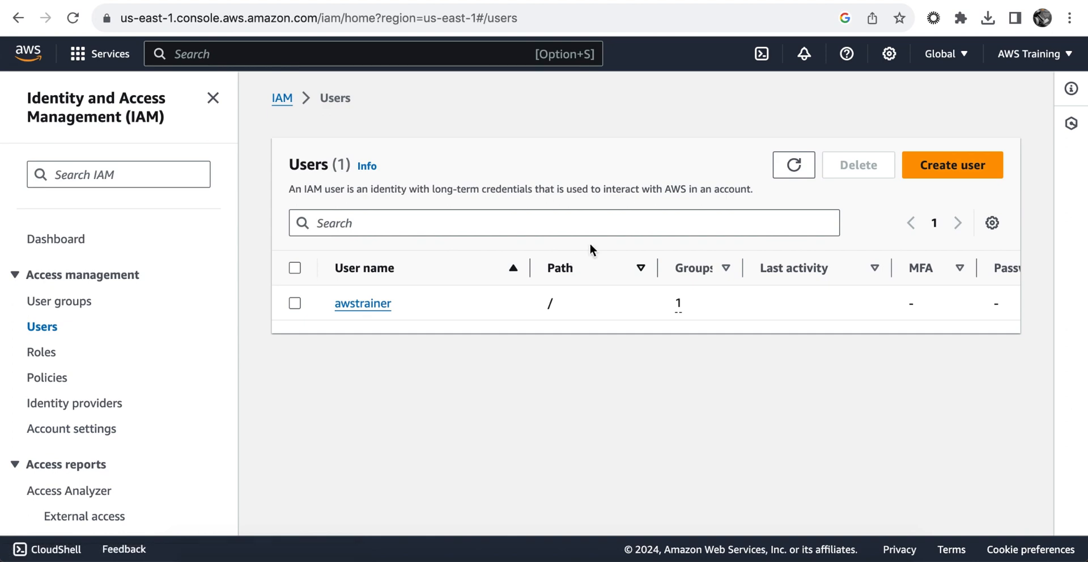